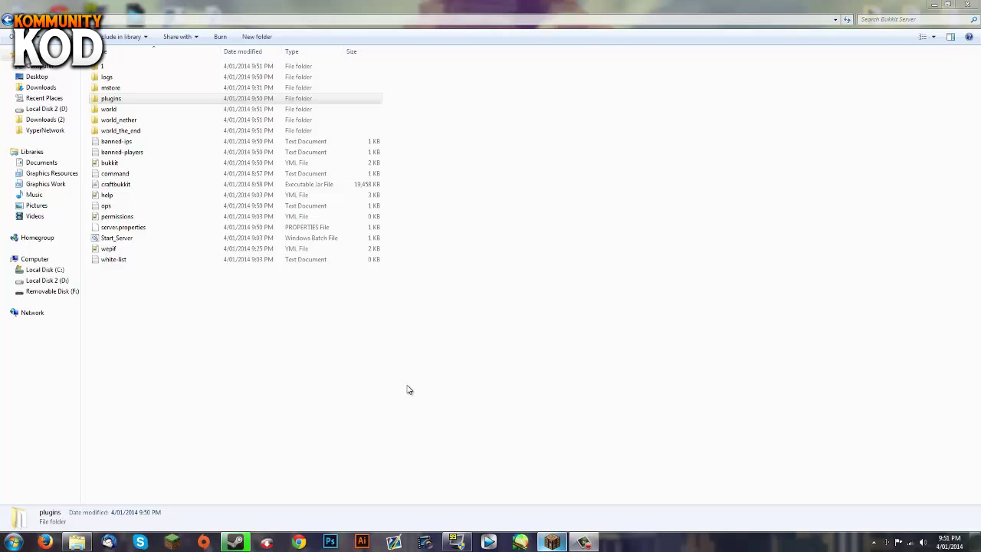
Look into the plugins folder, return to the Bukkit Server folder and launch the server with Start_Server
{"action": "double_click", "coordinate": [138, 103]}
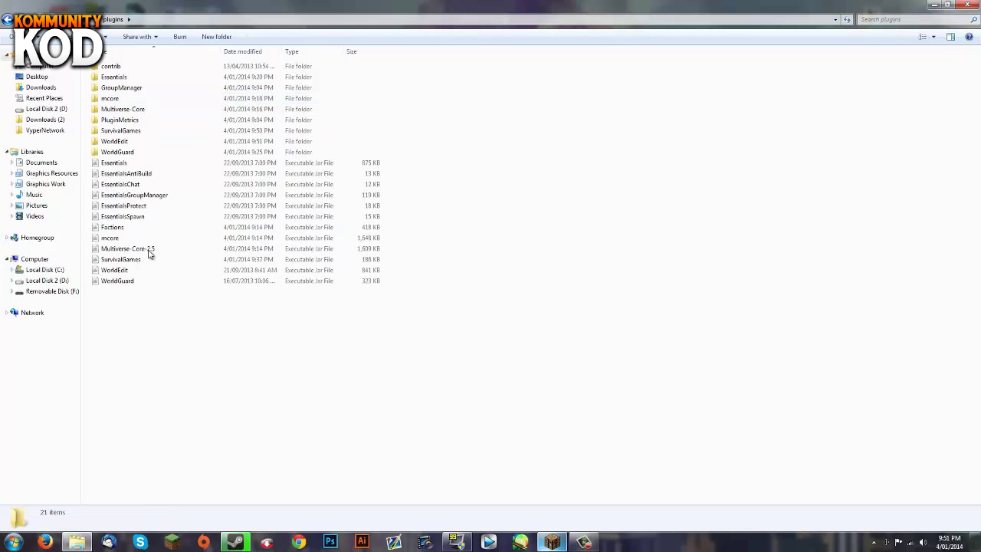
{"action": "left_click", "coordinate": [6, 19]}
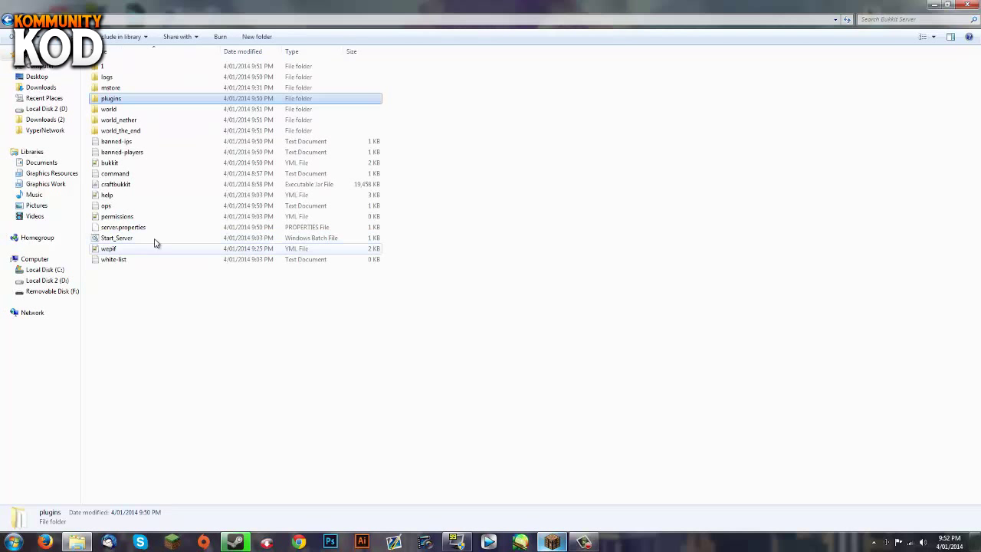
{"action": "double_click", "coordinate": [152, 241]}
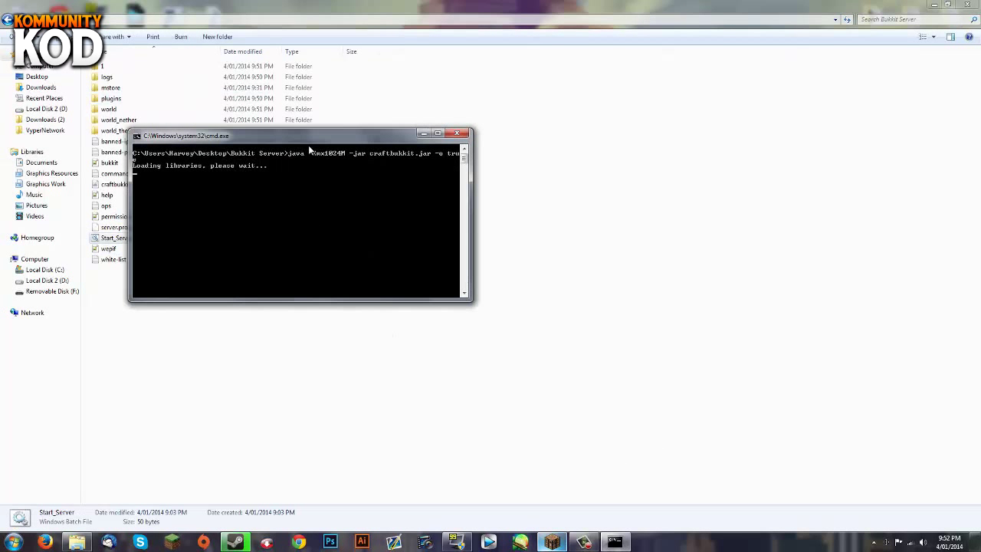
Switch to Minecraft, refresh the multiplayer server list and join the local "A Minecraft Server" entry at the end of the list
{"action": "left_click", "coordinate": [552, 543]}
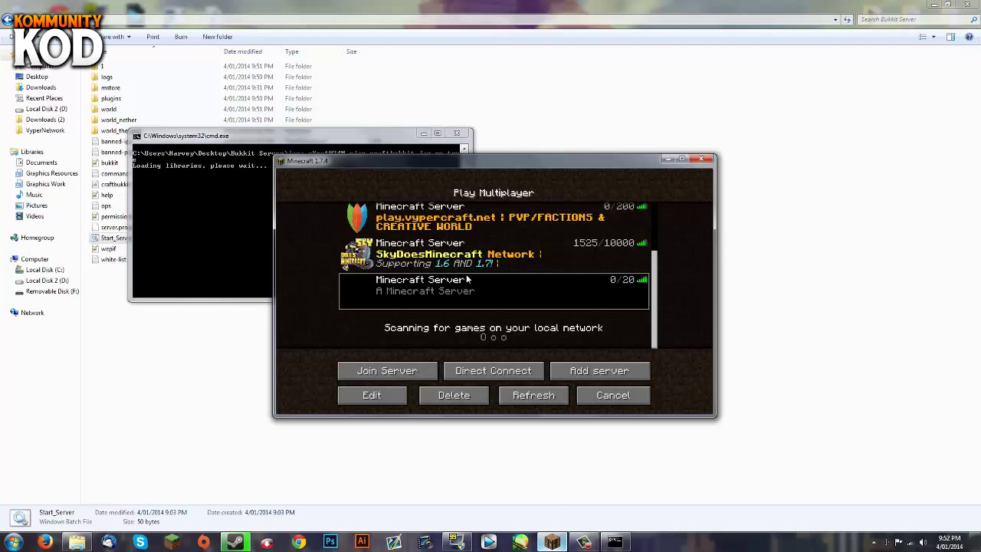
{"action": "left_click", "coordinate": [532, 397]}
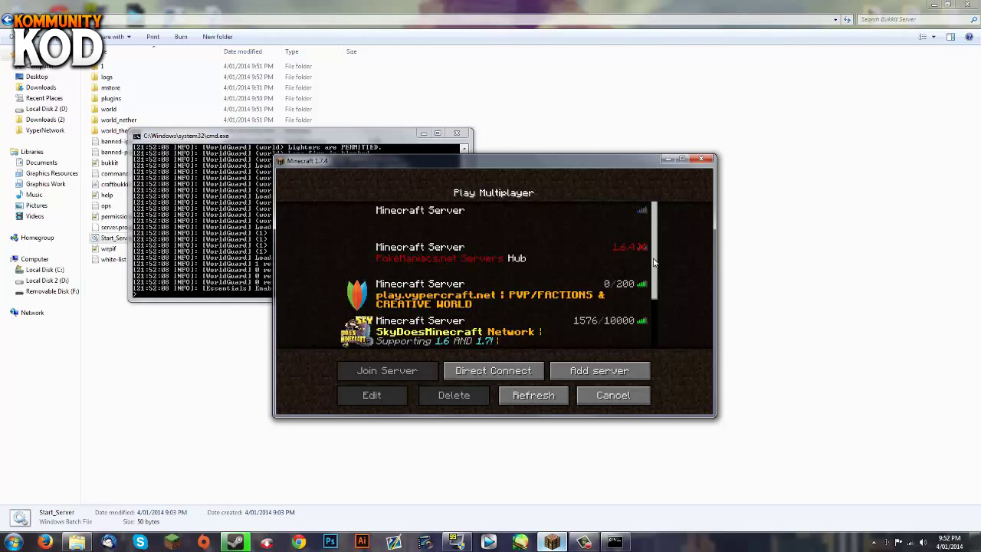
{"action": "left_click_drag", "start_coordinate": [654, 262], "coordinate": [645, 342]}
{"action": "left_click", "coordinate": [452, 299]}
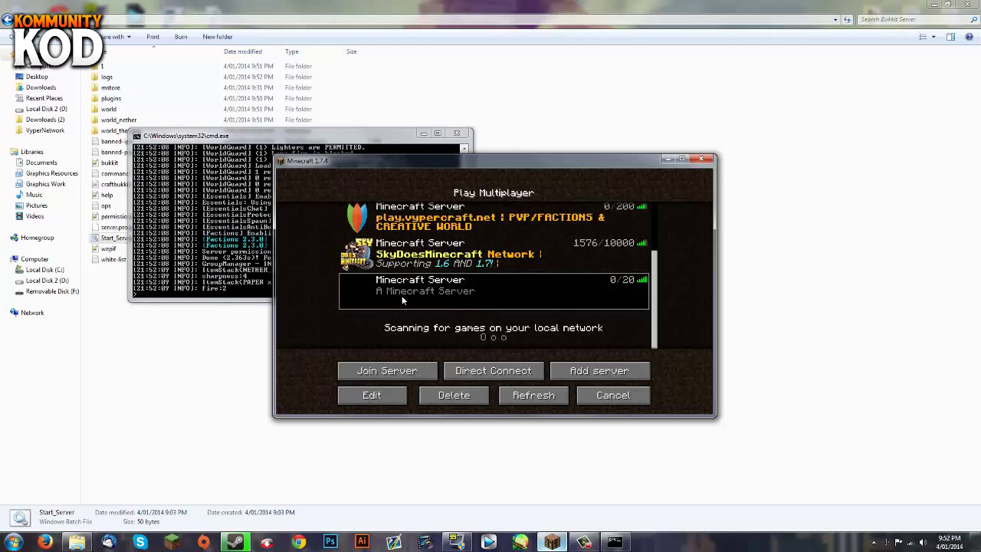
{"action": "double_click", "coordinate": [391, 283]}
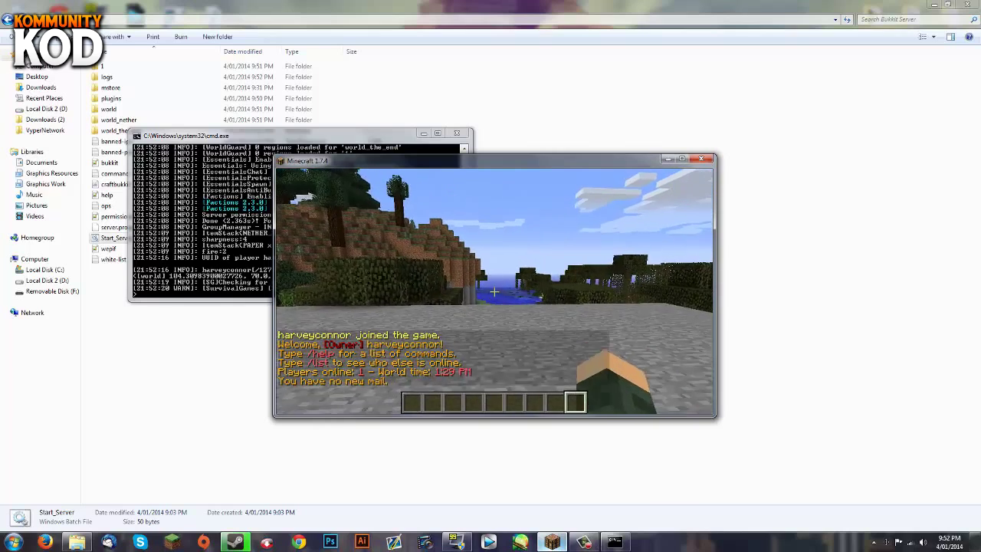
Create a new normal world named sg with the command /mv create sg normal
{"action": "key", "text": "slash"}
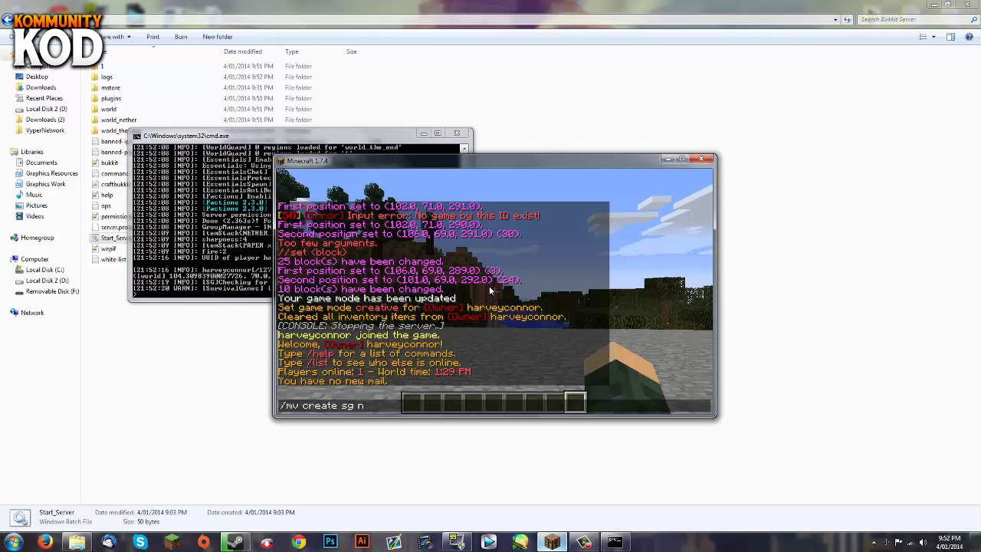
{"action": "type", "text": "al"}
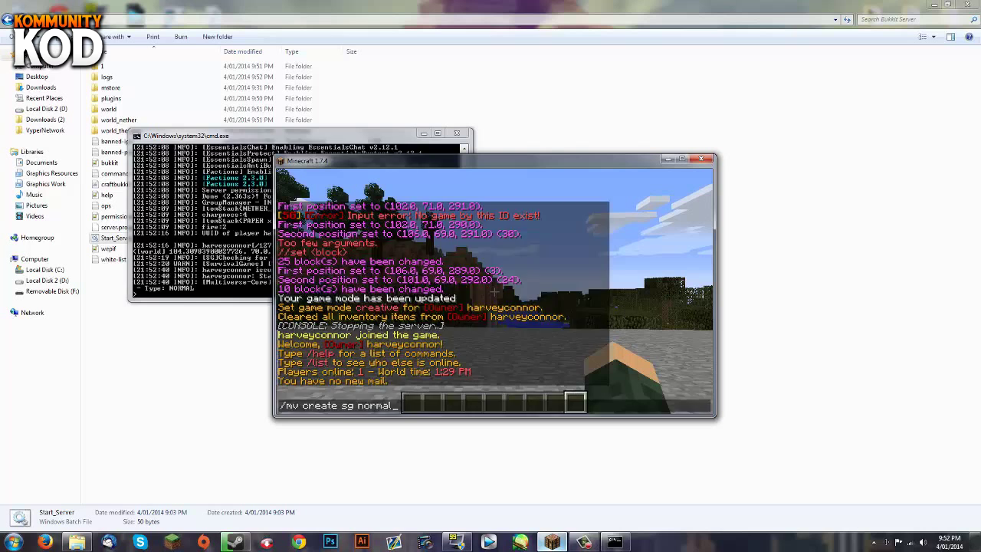
{"action": "key", "text": "Return"}
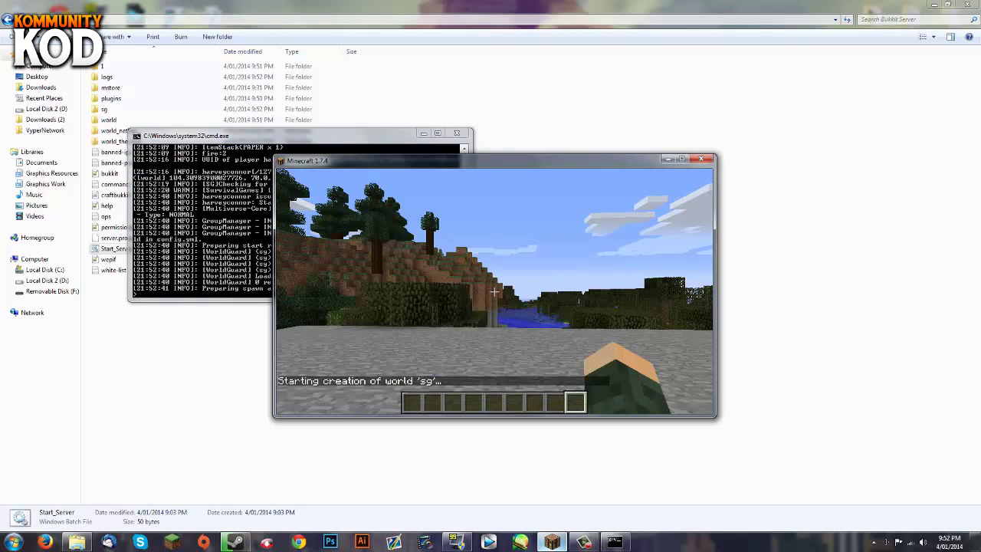
Teleport to the sg world with the command /mvtp sg
{"action": "key", "text": "d"}
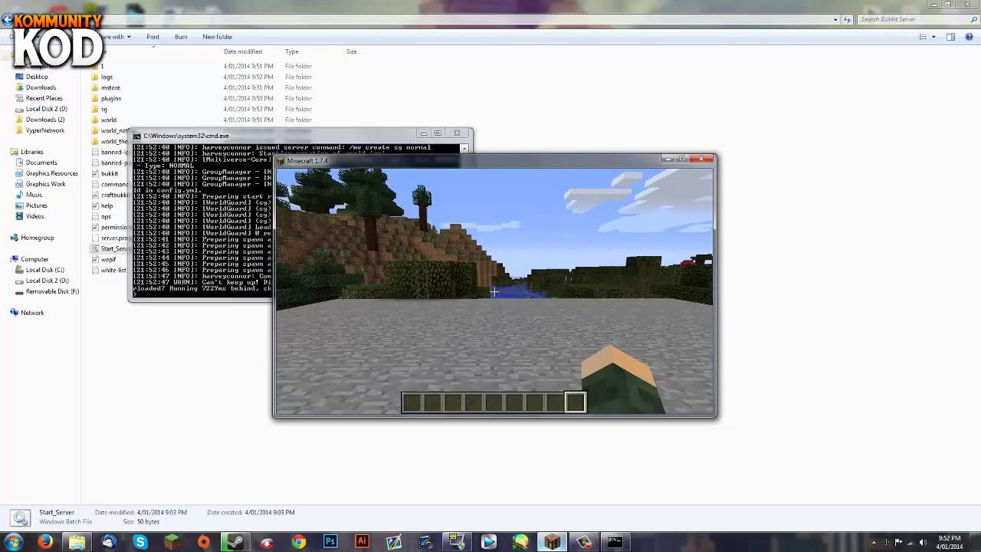
{"action": "key", "text": "slash"}
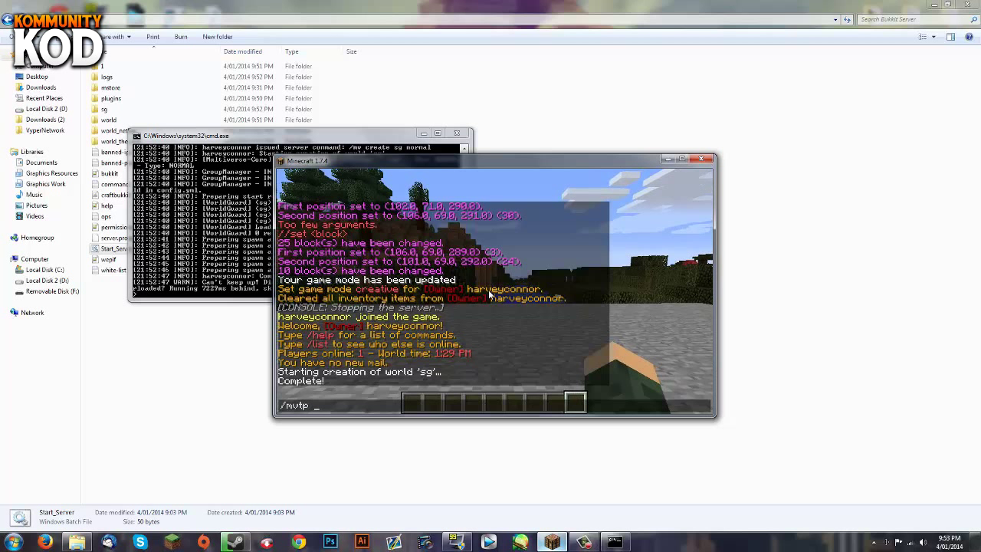
{"action": "type", "text": "mvtp sg"}
{"action": "key", "text": "Return"}
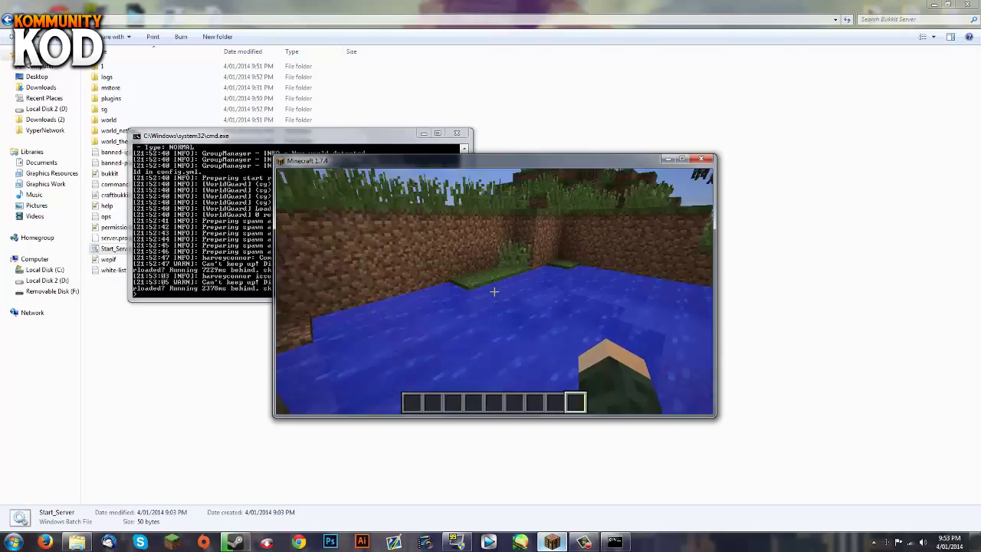
Get stone from the Building Blocks category of the creative inventory and place several separate stone blocks on the grass
{"action": "scroll", "coordinate": [494, 291], "scroll_direction": "up", "scroll_amount": 1}
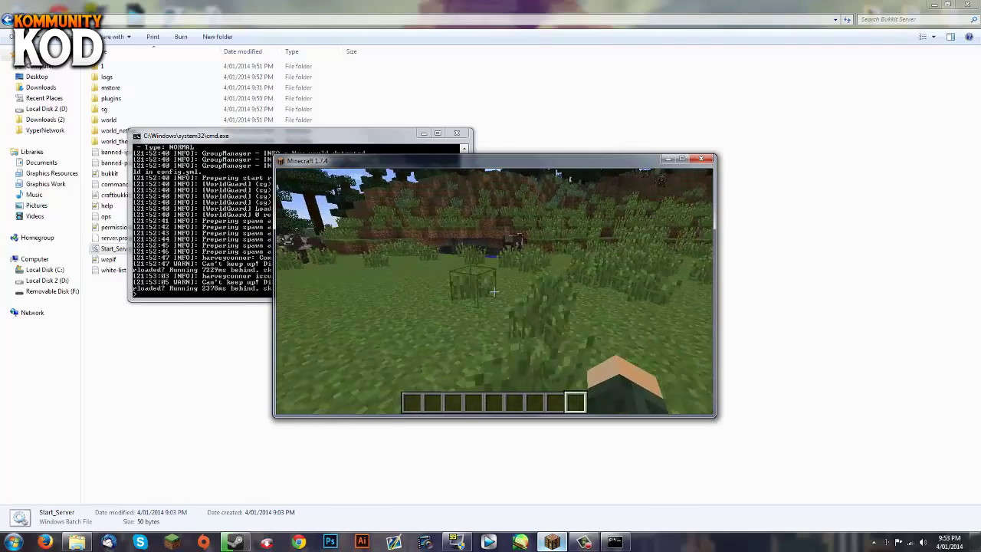
{"action": "key", "text": "e"}
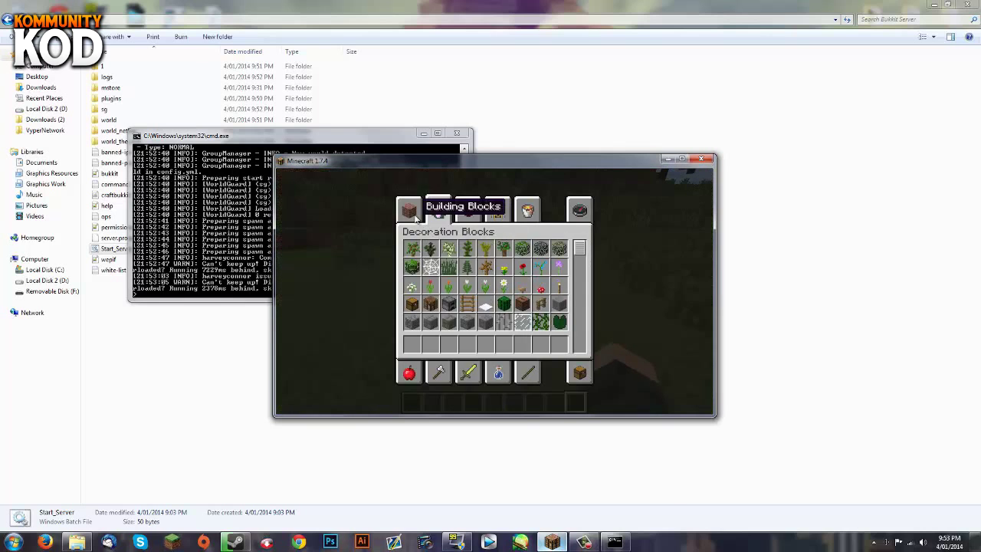
{"action": "left_click", "coordinate": [413, 217]}
{"action": "key", "text": "e"}
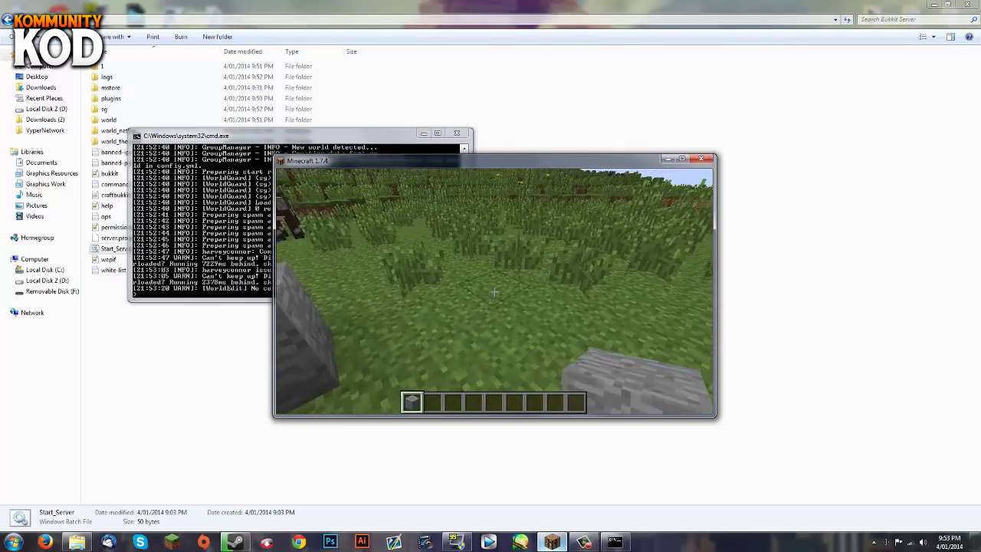
{"action": "right_click", "coordinate": [494, 291]}
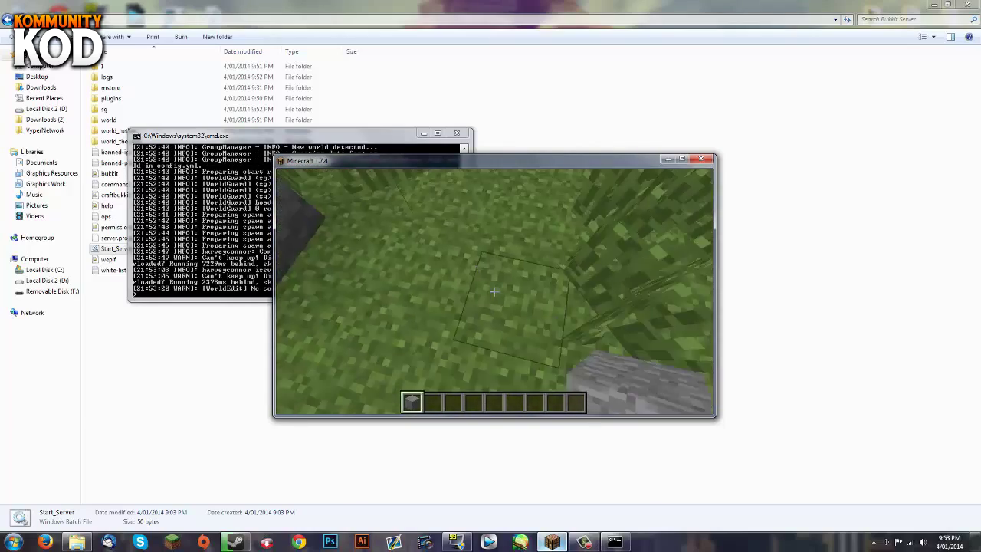
{"action": "right_click", "coordinate": [494, 291]}
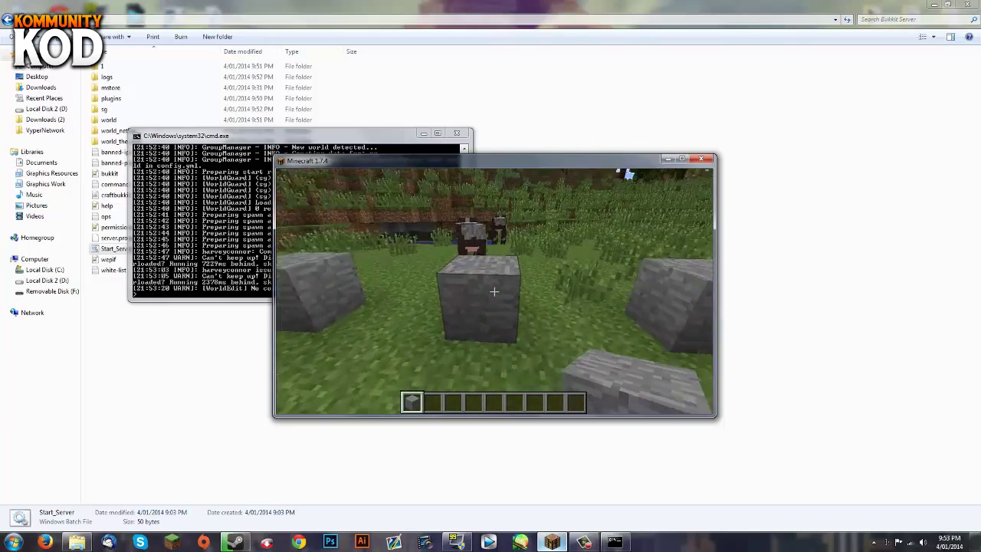
Get the WorldEdit selection wand with //wand and hold it
{"action": "key", "text": "slash"}
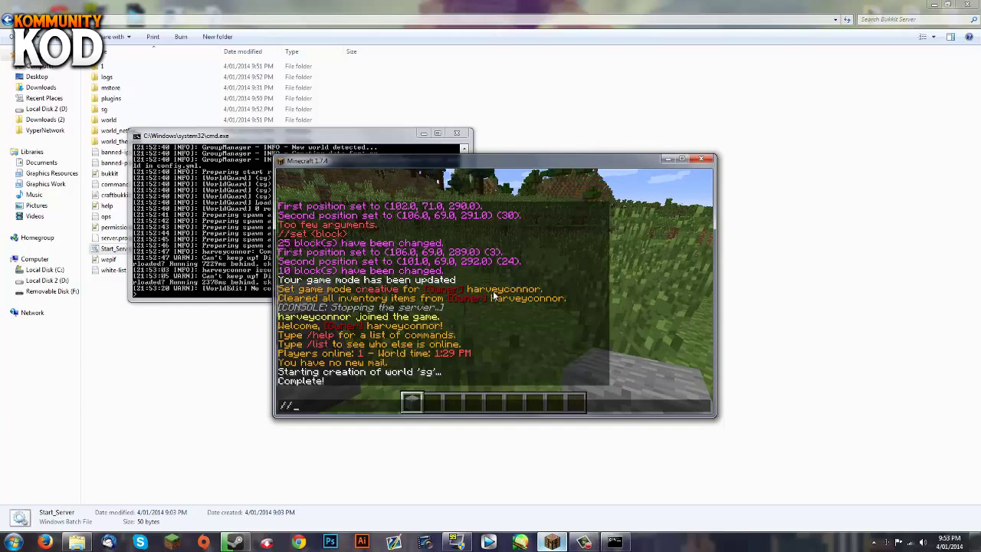
{"action": "type", "text": "/wand"}
{"action": "key", "text": "Return"}
{"action": "key", "text": "2"}
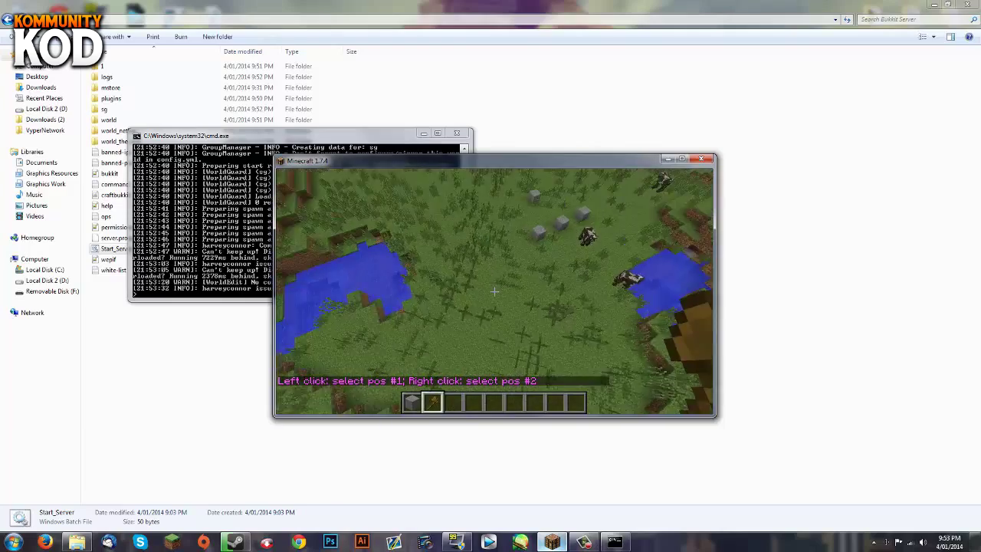
Create a glass block in the air above the field with /up 1 and set it as the first WorldEdit position
{"action": "key", "text": "slash"}
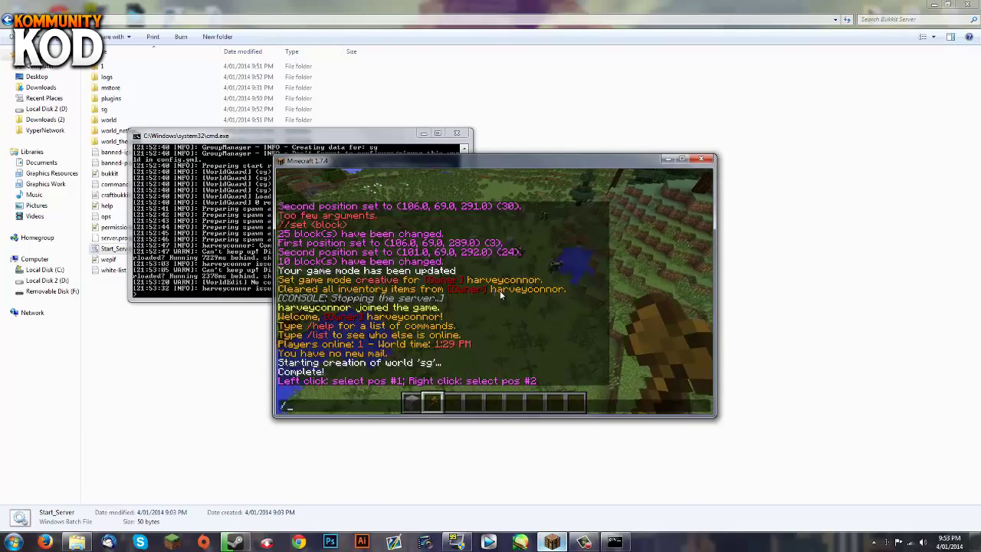
{"action": "type", "text": "i"}
{"action": "type", "text": "p"}
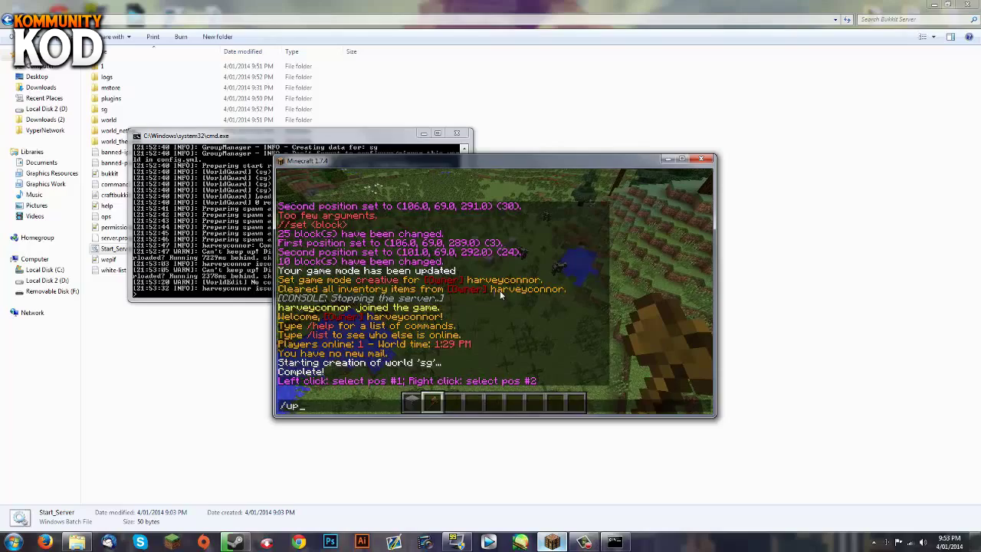
{"action": "type", "text": " 1"}
{"action": "key", "text": "Return"}
{"action": "key", "text": "s"}
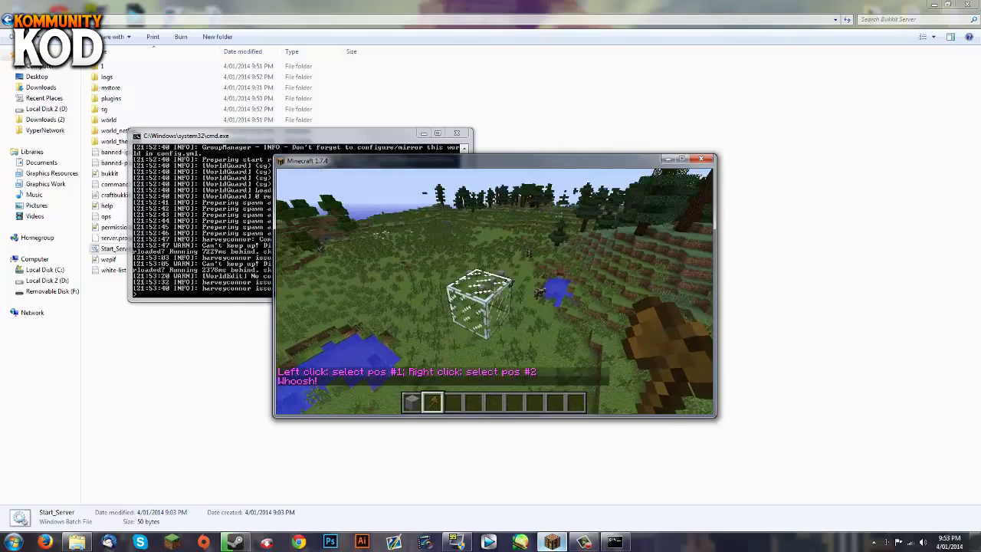
{"action": "left_click", "coordinate": [493, 291]}
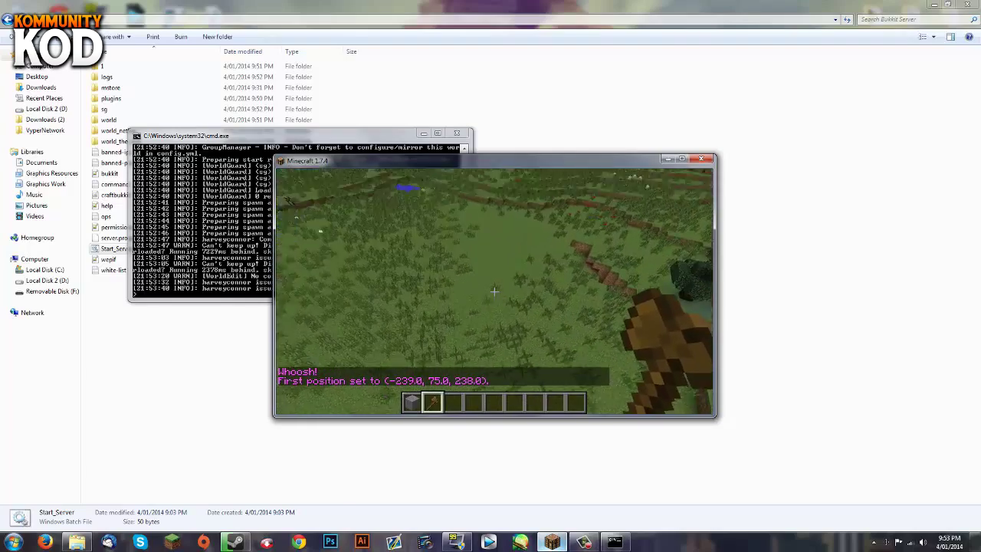
Set the second WorldEdit position on the grass away from the glass block and create the arena with /sg createarena
{"action": "key", "text": "w"}
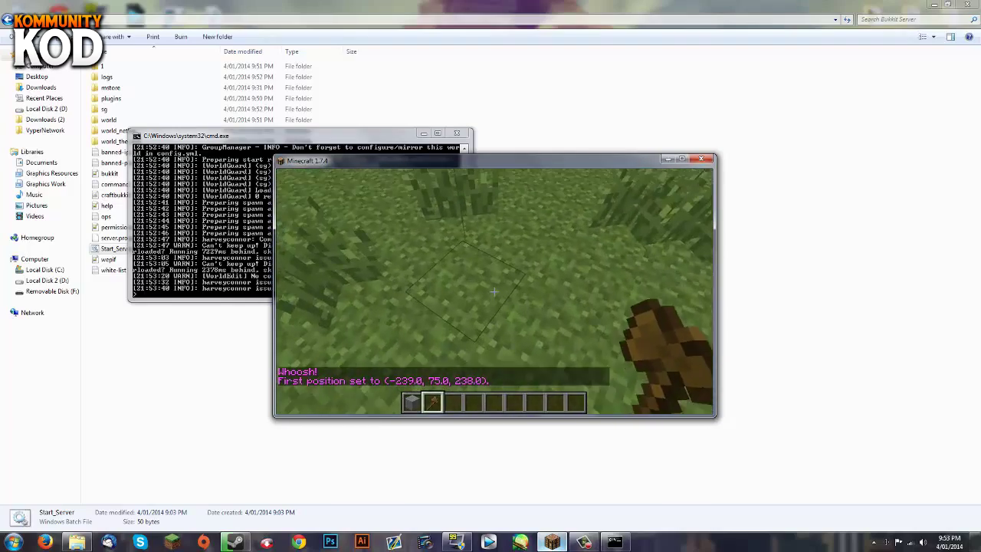
{"action": "right_click", "coordinate": [493, 292]}
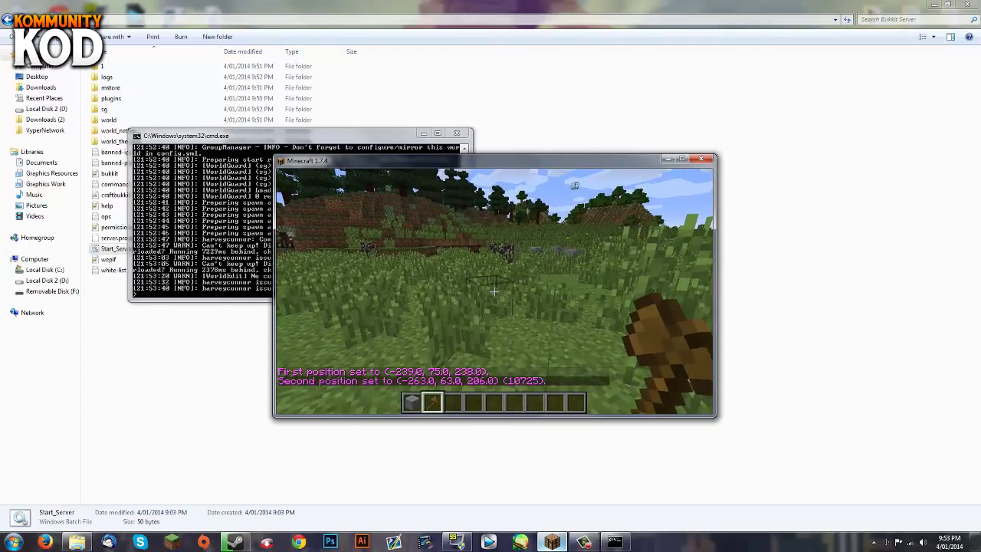
{"action": "key", "text": "w"}
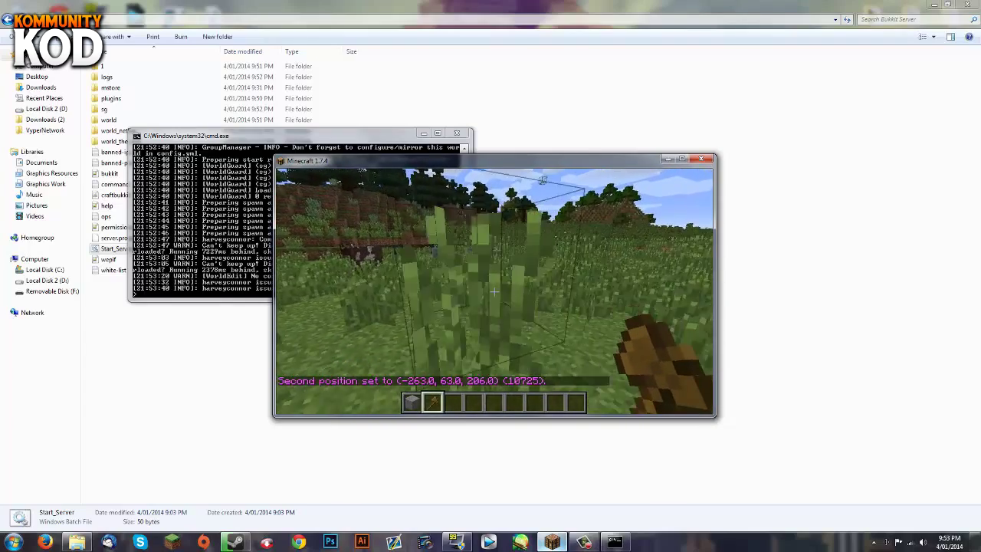
{"action": "key", "text": "slash"}
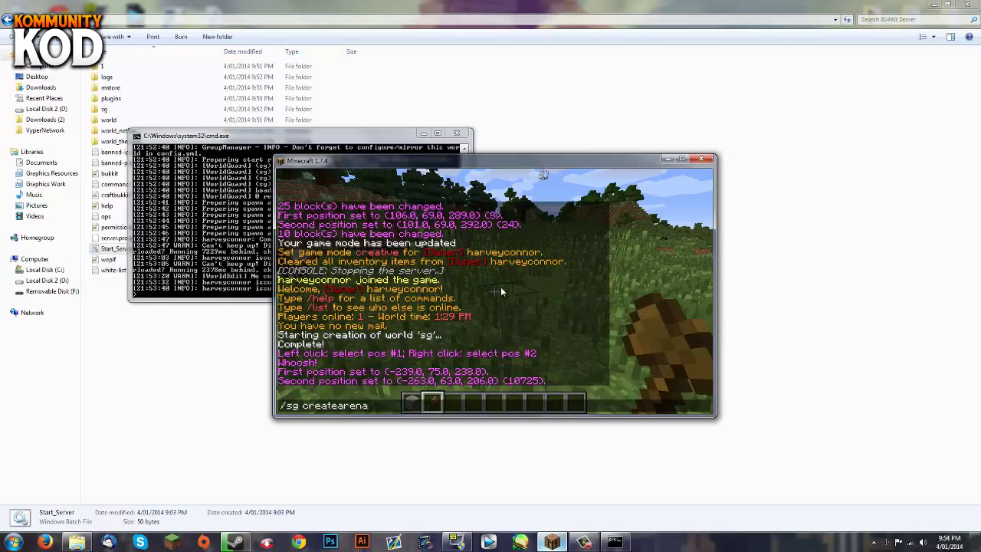
{"action": "key", "text": "Return"}
Return to the main world's spawn with the /spawn command
{"action": "key", "text": "slash"}
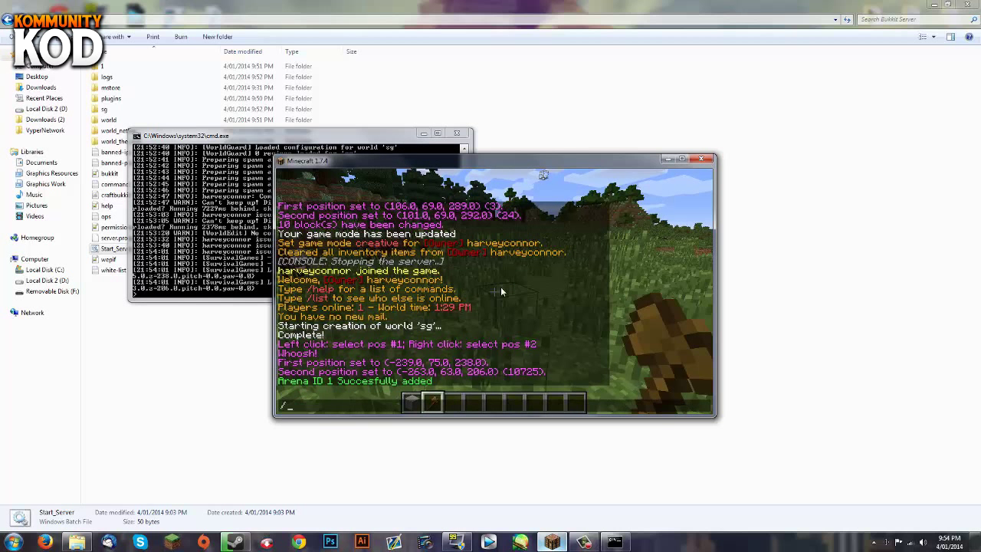
{"action": "type", "text": "spawn"}
{"action": "key", "text": "Return"}
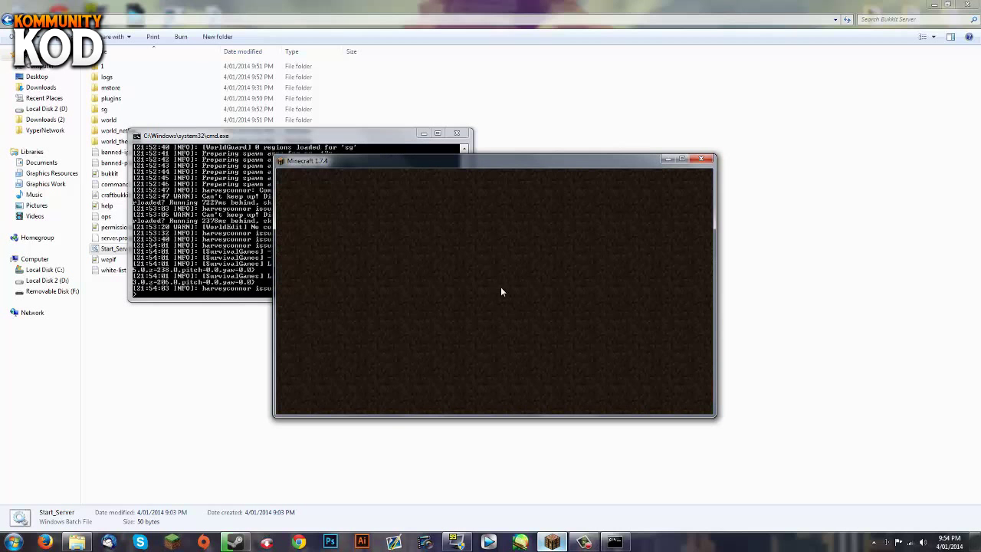
Build a straight stone wall two blocks high on the stone platform at spawn
{"action": "key", "text": "1"}
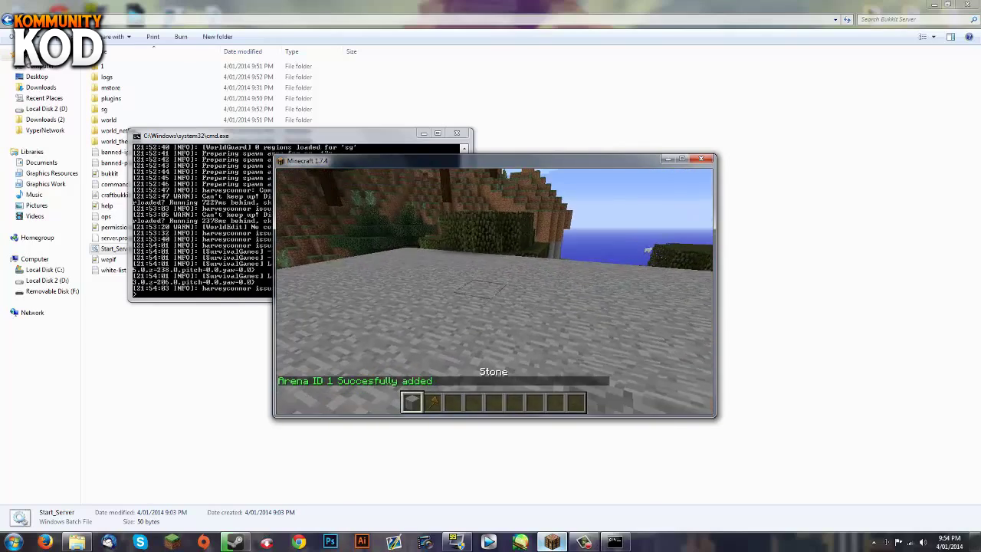
{"action": "right_click", "coordinate": [494, 292]}
{"action": "right_click", "coordinate": [494, 292]}
{"action": "right_click", "coordinate": [494, 291]}
{"action": "right_click", "coordinate": [494, 292]}
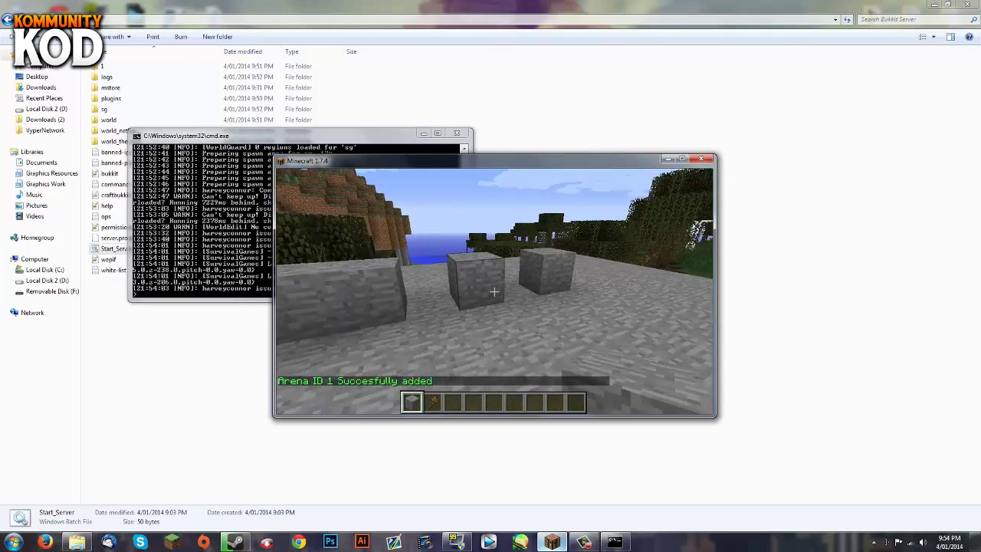
{"action": "right_click", "coordinate": [494, 292]}
{"action": "right_click", "coordinate": [494, 292]}
{"action": "right_click", "coordinate": [494, 292]}
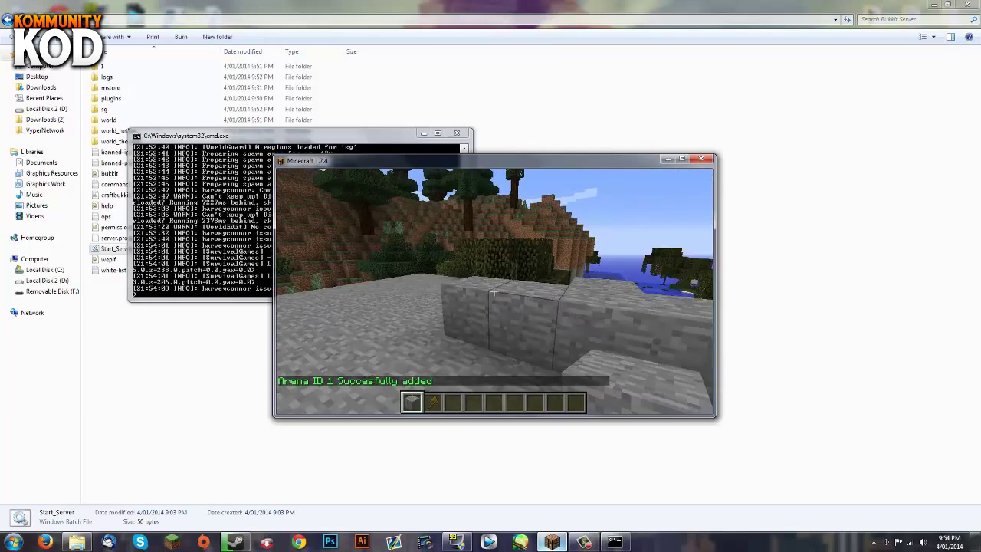
{"action": "right_click", "coordinate": [494, 292]}
{"action": "right_click", "coordinate": [494, 292]}
{"action": "right_click", "coordinate": [494, 292]}
{"action": "right_click", "coordinate": [494, 292]}
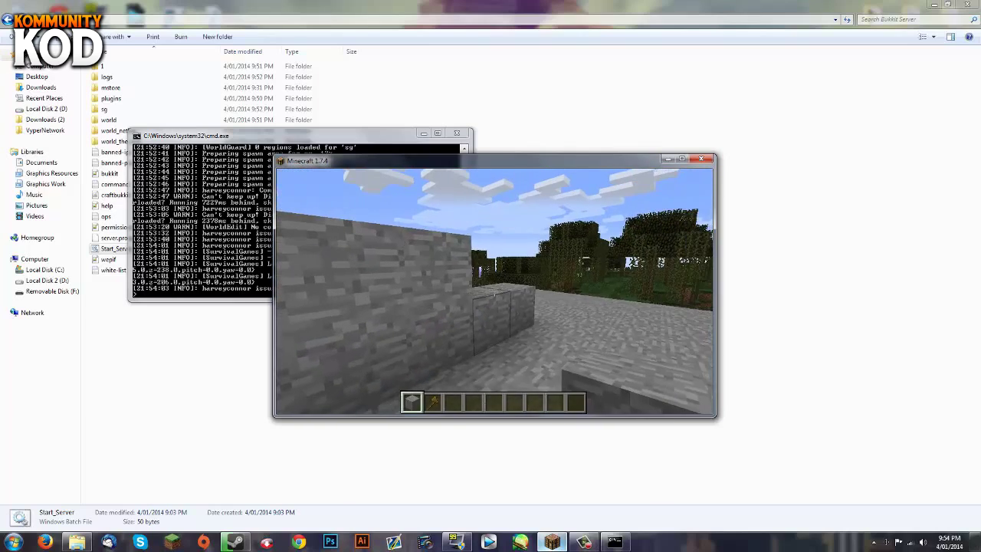
{"action": "right_click", "coordinate": [495, 291]}
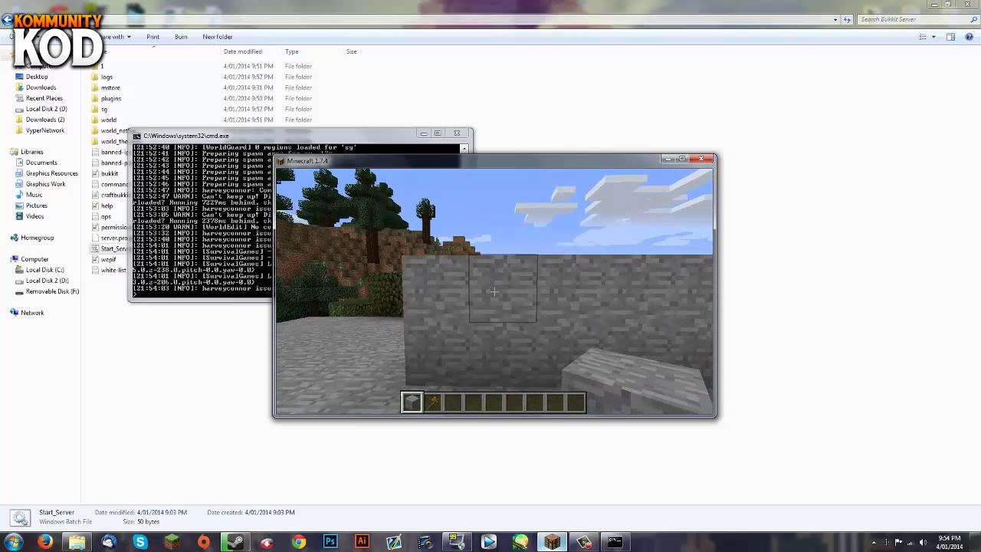
Get signs from the Decoration Blocks of the creative inventory and put them in the third hotbar slot
{"action": "key", "text": "e"}
{"action": "left_click", "coordinate": [442, 208]}
{"action": "scroll", "coordinate": [521, 275], "scroll_direction": "down", "scroll_amount": 4}
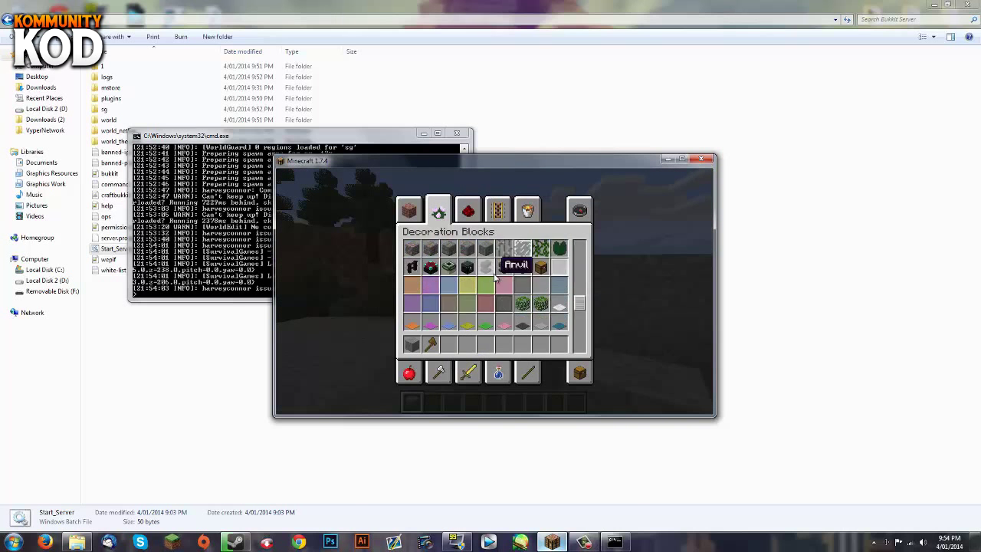
{"action": "left_click", "coordinate": [452, 347]}
{"action": "key", "text": "e"}
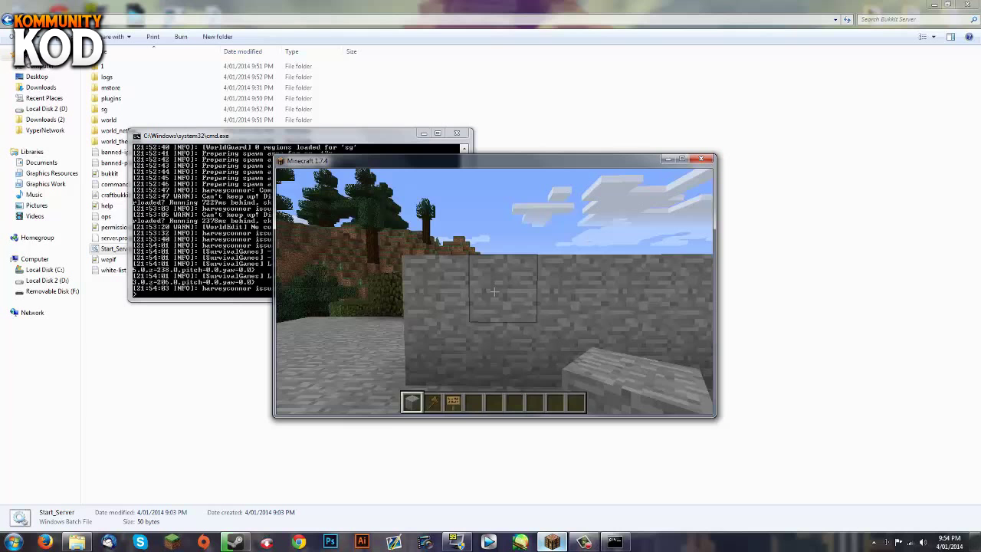
Place a continuous row of six blank signs along the upper blocks of the stone wall
{"action": "right_click", "coordinate": [494, 291]}
{"action": "key", "text": "Escape"}
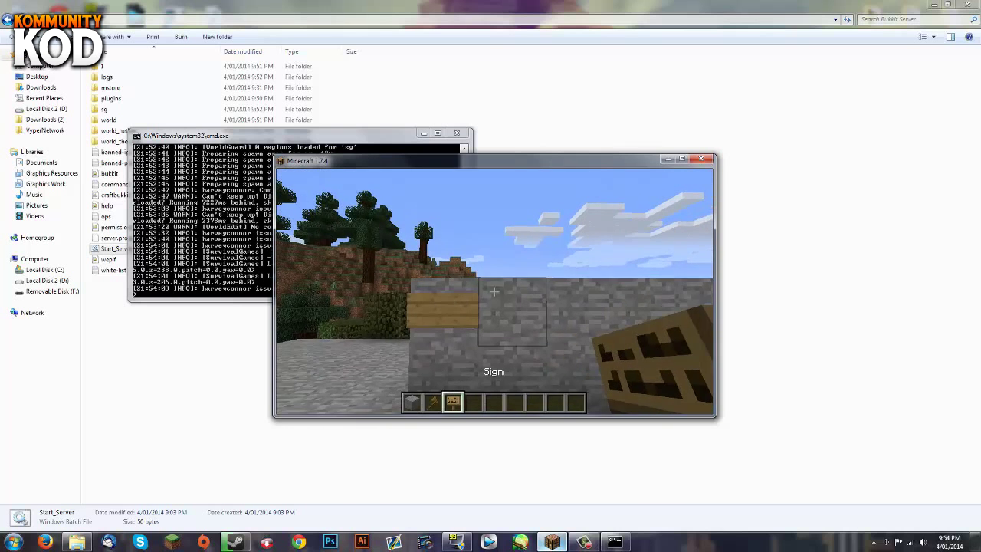
{"action": "right_click", "coordinate": [493, 291]}
{"action": "left_click", "coordinate": [506, 362]}
{"action": "right_click", "coordinate": [494, 291]}
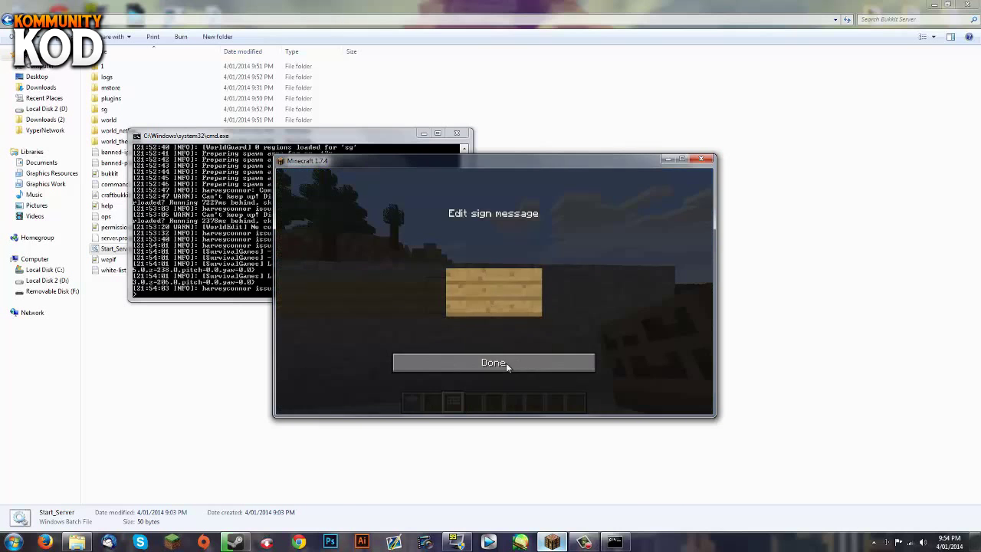
{"action": "left_click", "coordinate": [505, 362]}
{"action": "right_click", "coordinate": [493, 291]}
{"action": "left_click", "coordinate": [522, 361]}
{"action": "right_click", "coordinate": [493, 292]}
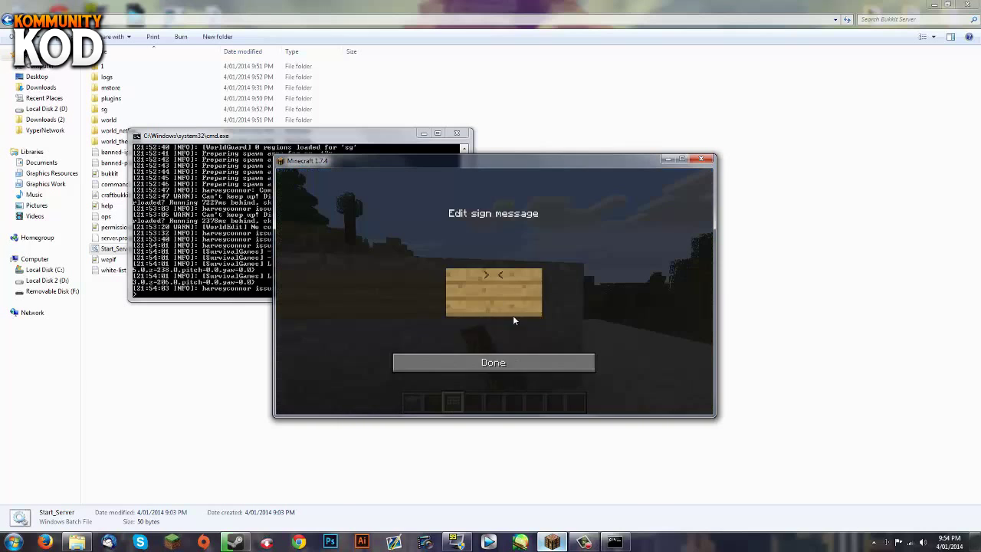
{"action": "left_click", "coordinate": [505, 362]}
{"action": "right_click", "coordinate": [494, 291]}
{"action": "left_click", "coordinate": [525, 368]}
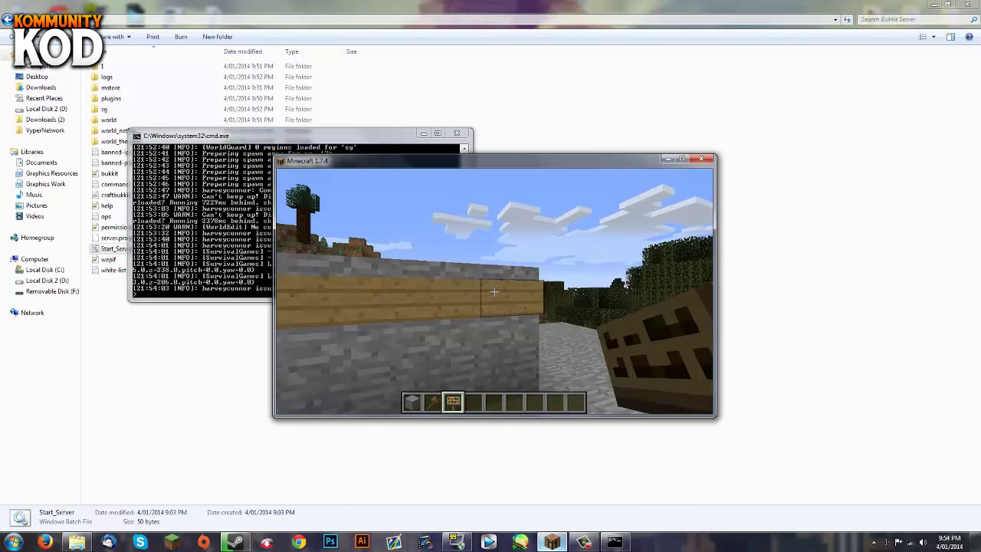
{"action": "key", "text": "a"}
{"action": "key", "text": "d"}
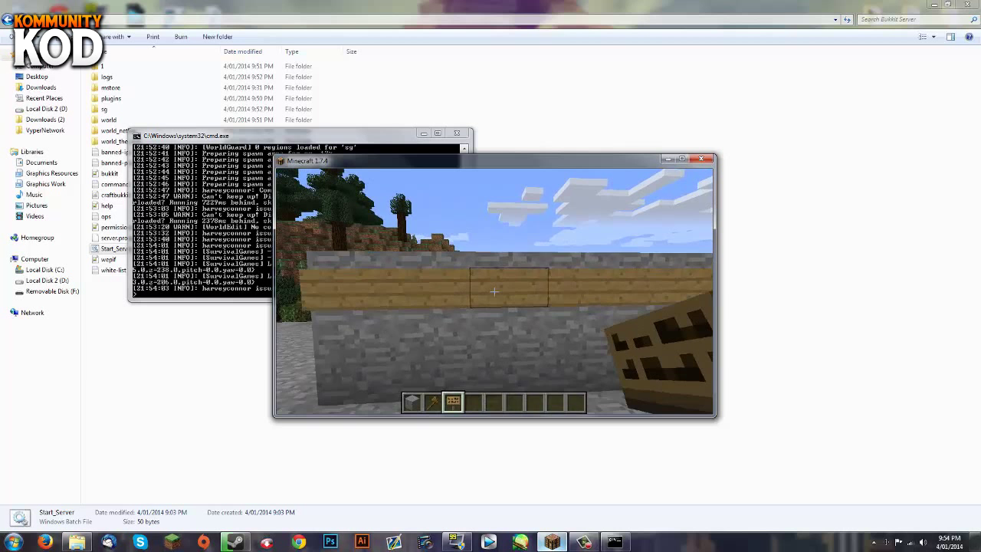
Set the lobby spawn in front of the sign wall with /sg setlobbyspawn, and repeat the command with the argument 1
{"action": "key", "text": "slash"}
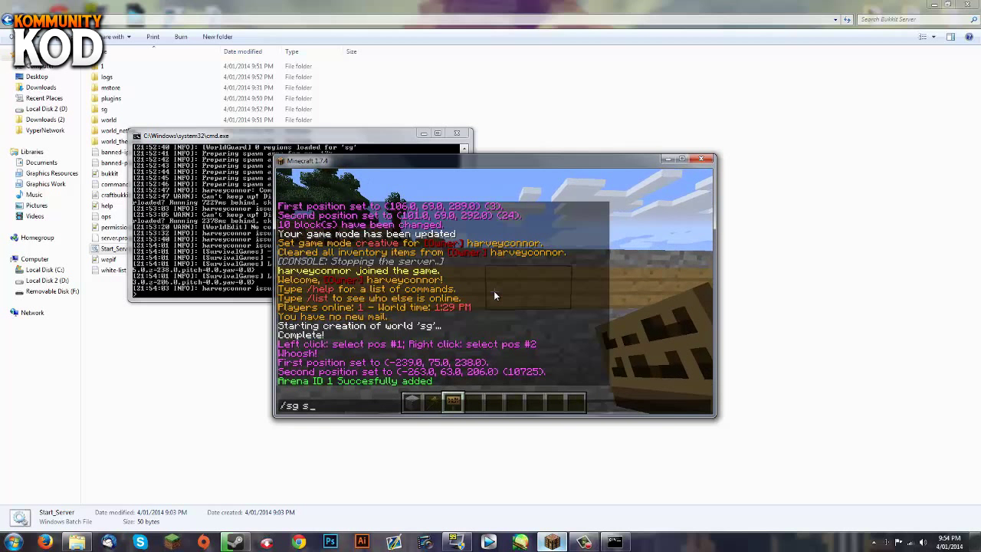
{"action": "type", "text": "sg setlobbysp"}
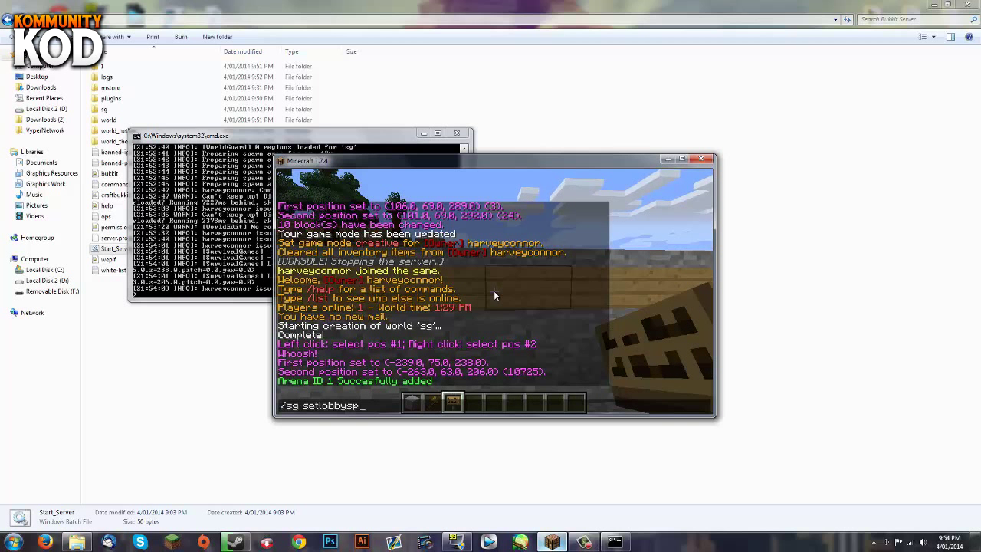
{"action": "type", "text": "awn"}
{"action": "key", "text": "Return"}
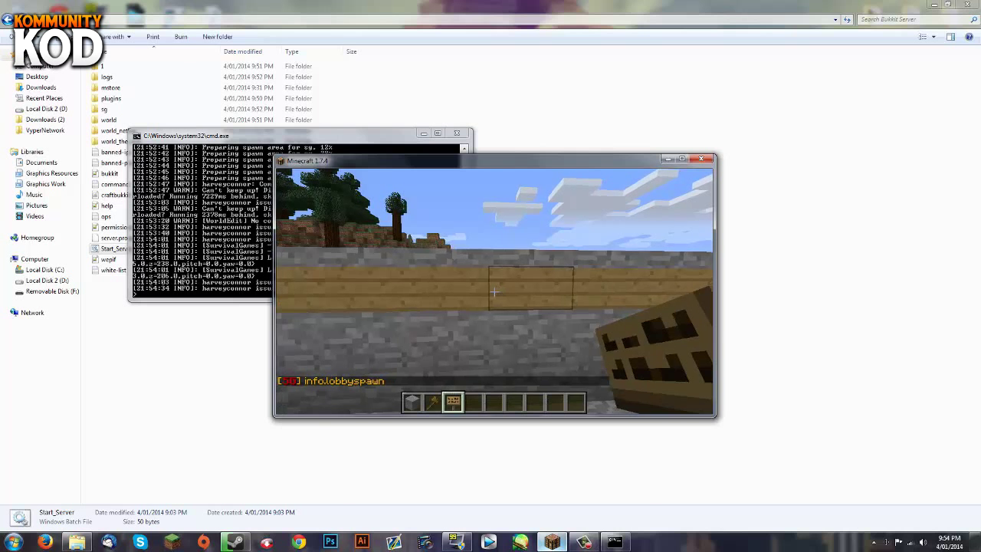
{"action": "key", "text": "slash"}
{"action": "key", "text": "Up"}
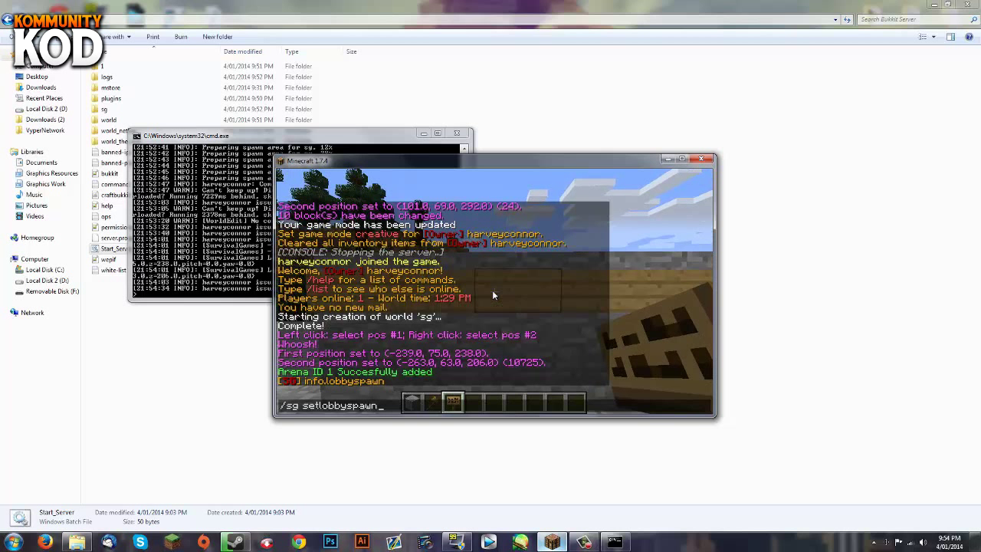
{"action": "type", "text": "1"}
{"action": "key", "text": "Return"}
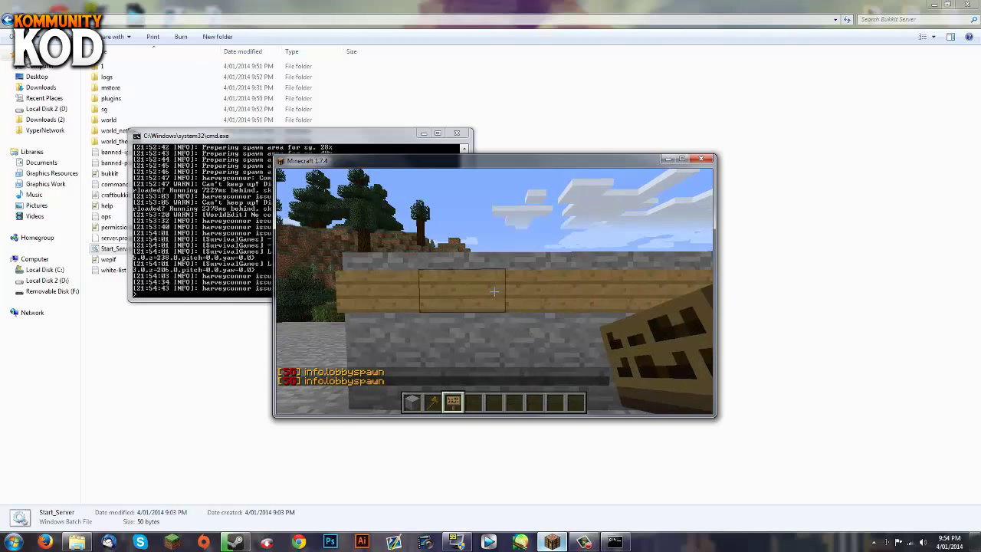
Select the sign row from first to last sign with the wooden axe and register it as a lobby wall with /sg addwall
{"action": "scroll", "coordinate": [494, 292], "scroll_direction": "up", "scroll_amount": 1}
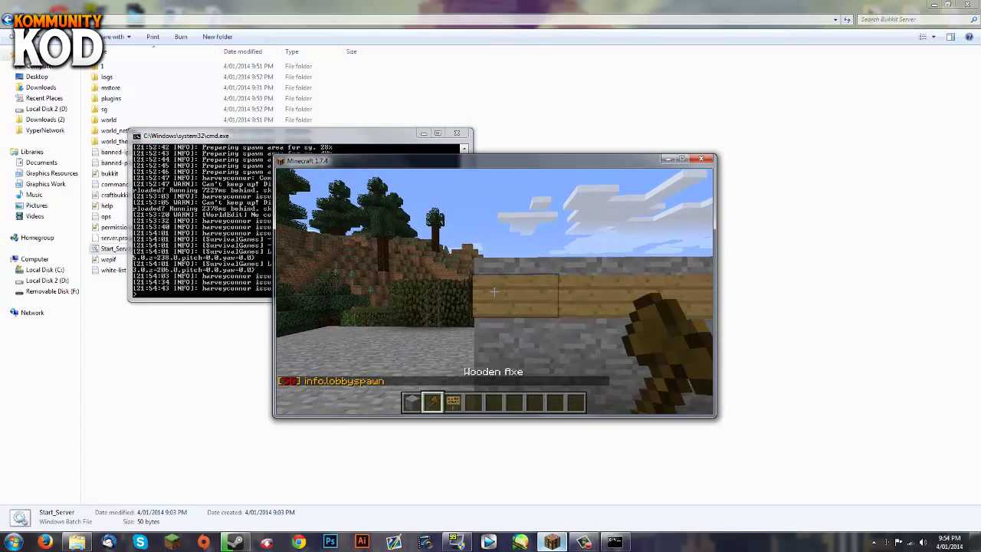
{"action": "left_click", "coordinate": [495, 292]}
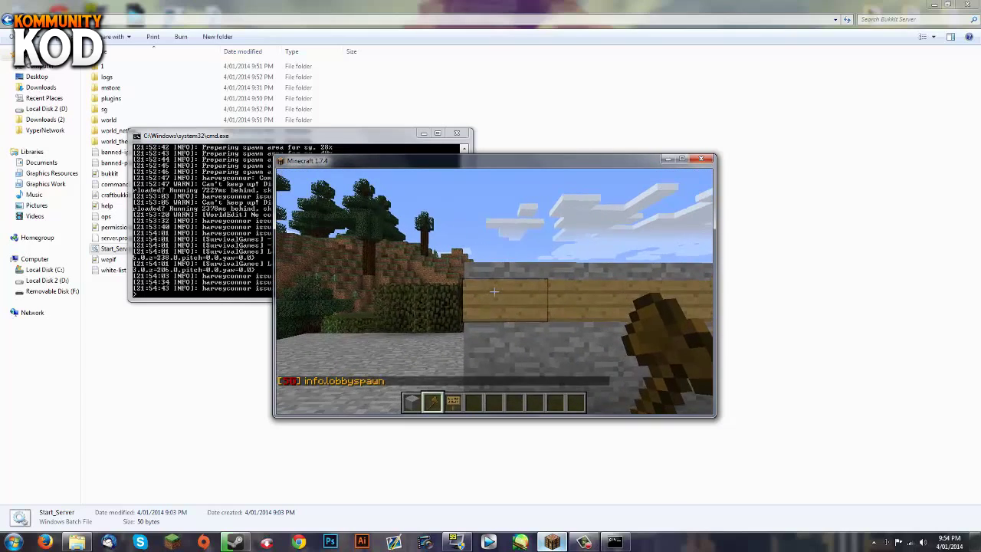
{"action": "right_click", "coordinate": [494, 291]}
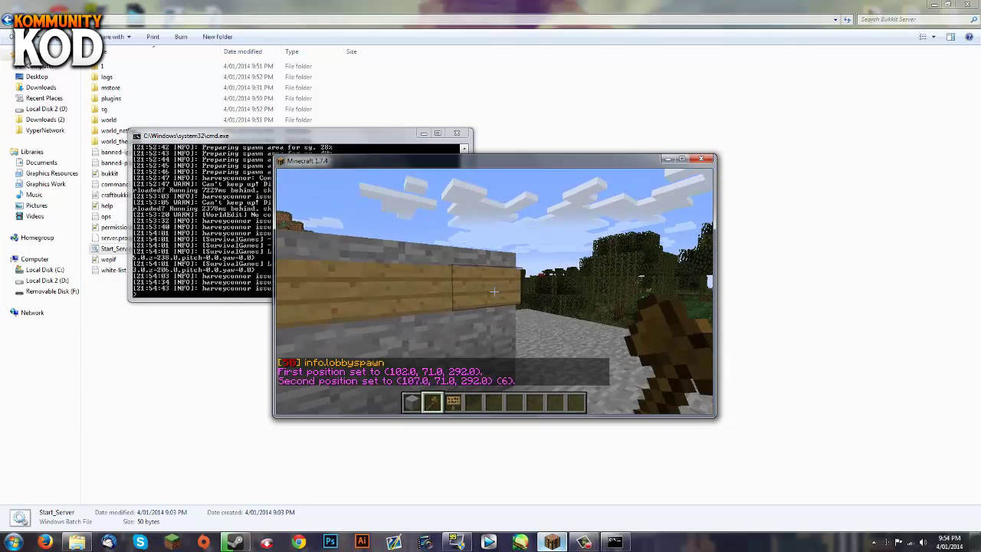
{"action": "key", "text": "slash"}
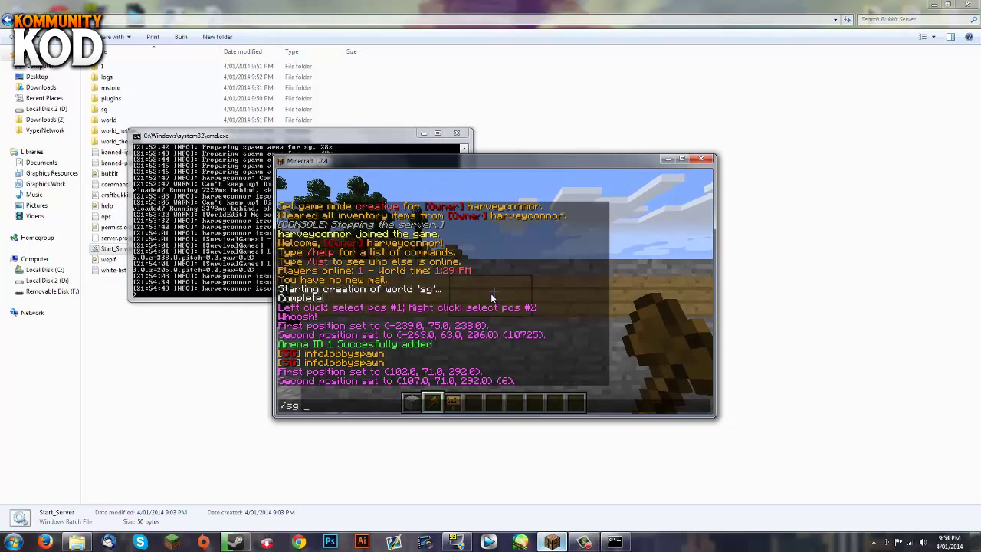
{"action": "type", "text": "sg addwall"}
{"action": "key", "text": "Return"}
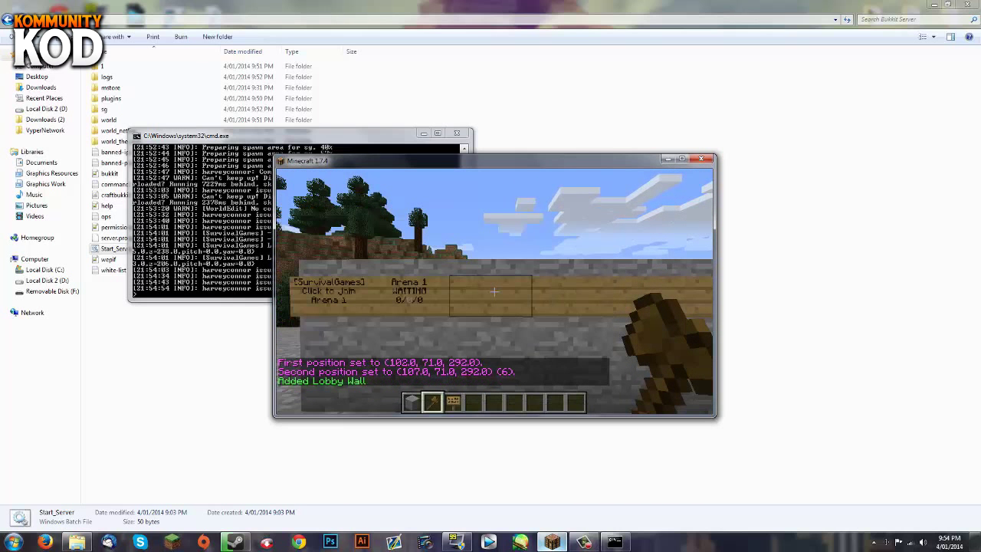
{"action": "key", "text": "a"}
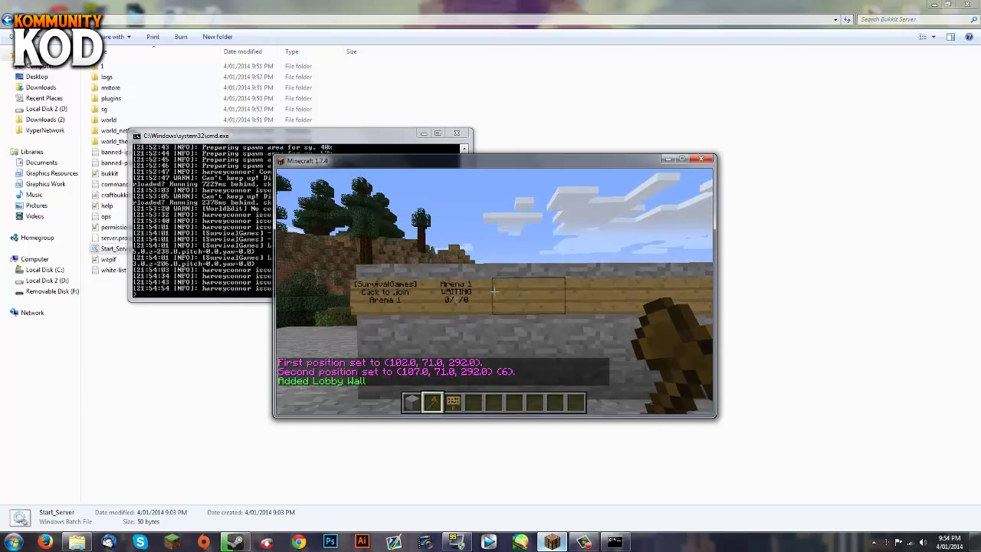
{"action": "key", "text": "w"}
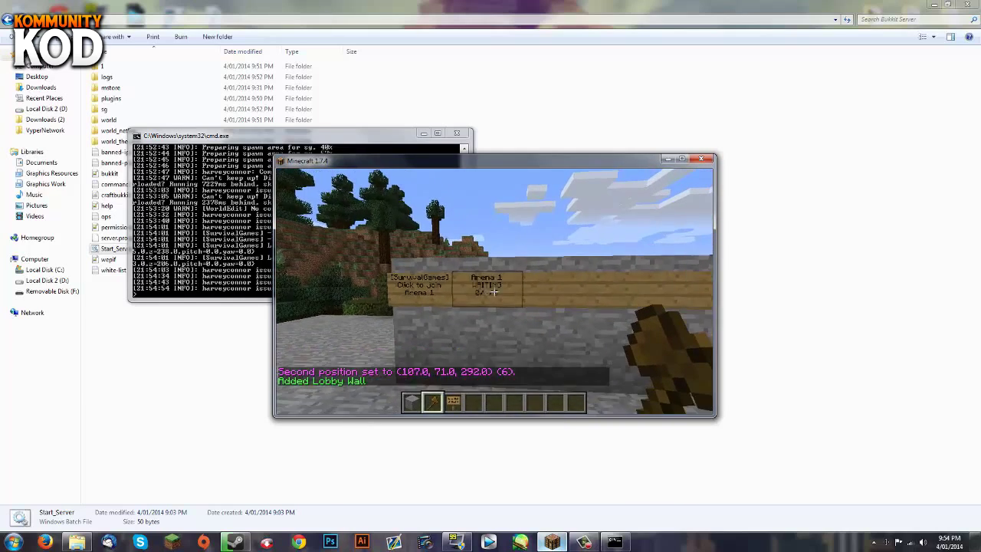
Teleport to the sg world with /mvtp and fly to the stone blocks in the grass field
{"action": "key", "text": "slash"}
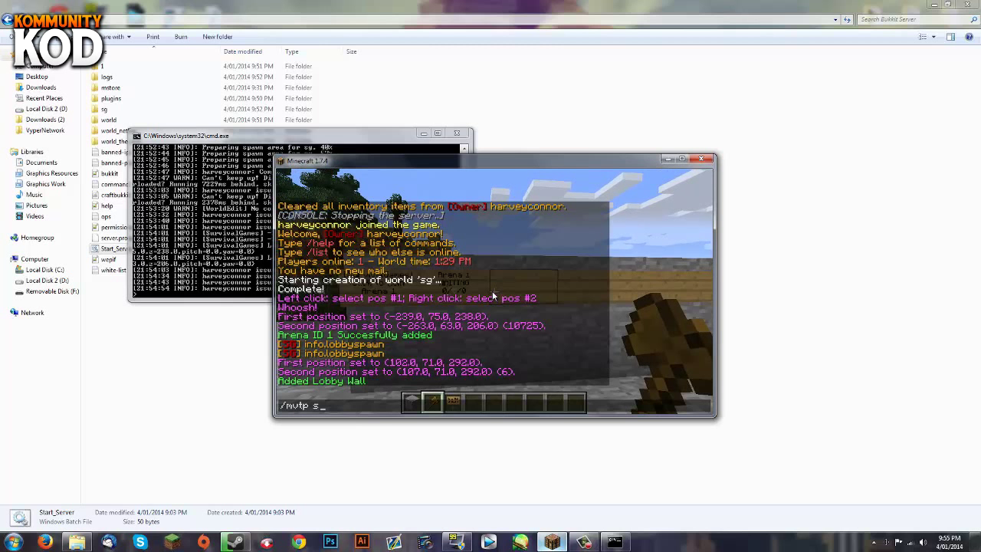
{"action": "key", "text": "Return"}
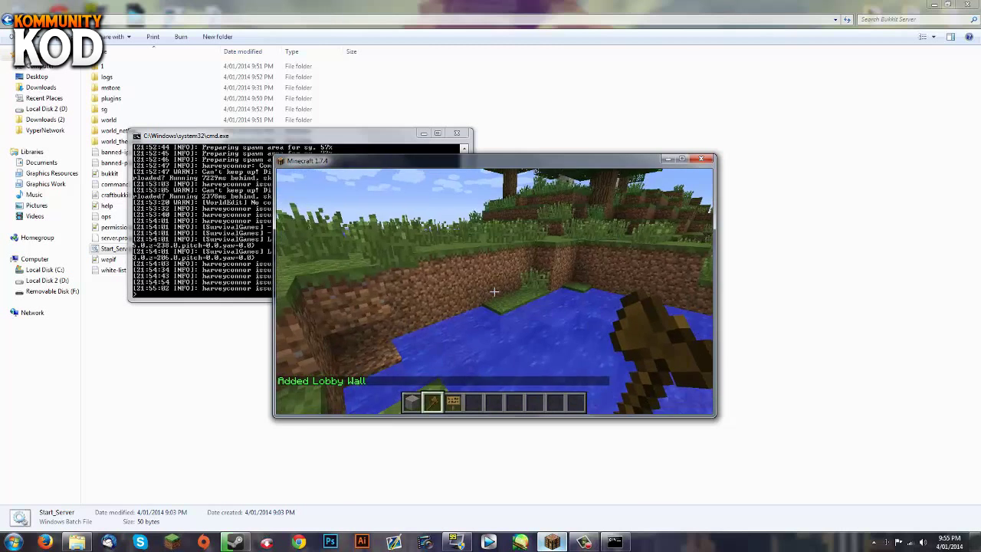
{"action": "key", "text": "space"}
{"action": "key", "text": "space"}
{"action": "key", "text": "w"}
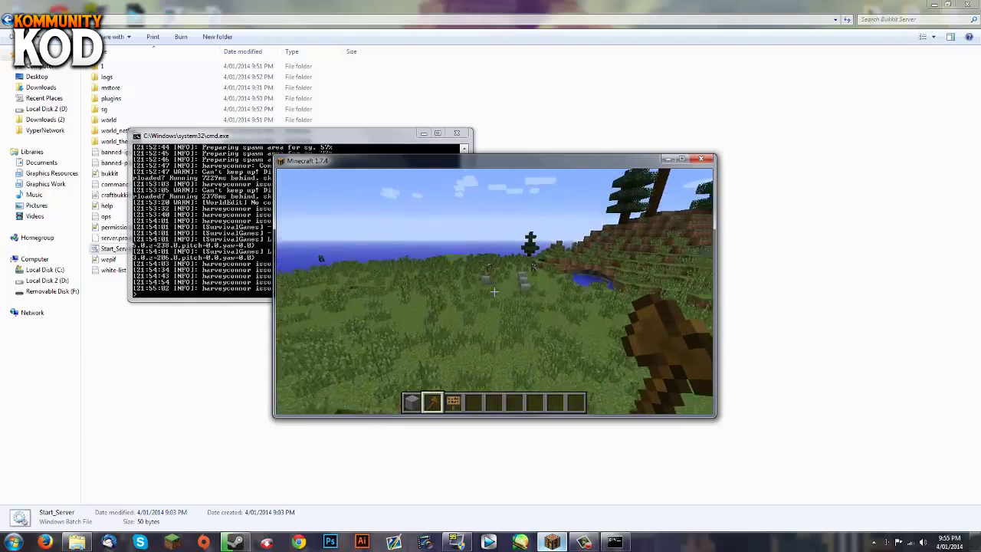
{"action": "key", "text": "w"}
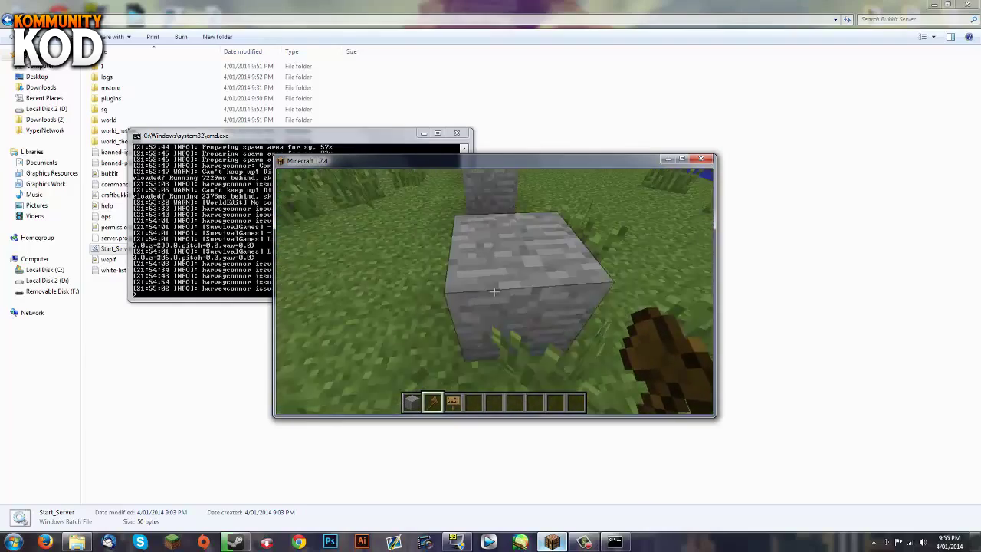
{"action": "key", "text": "w"}
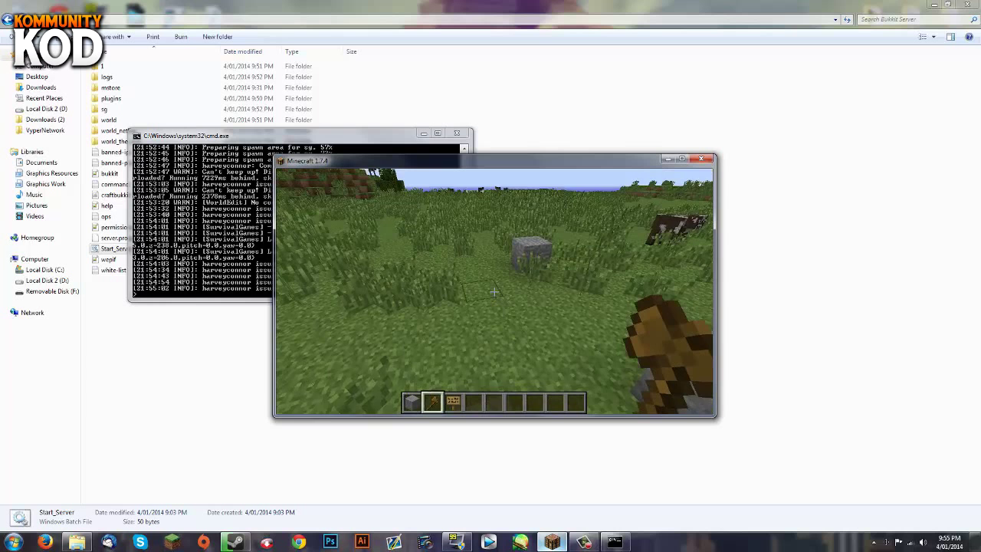
List the Survival Games admin commands with /sg help admin
{"action": "key", "text": "slash"}
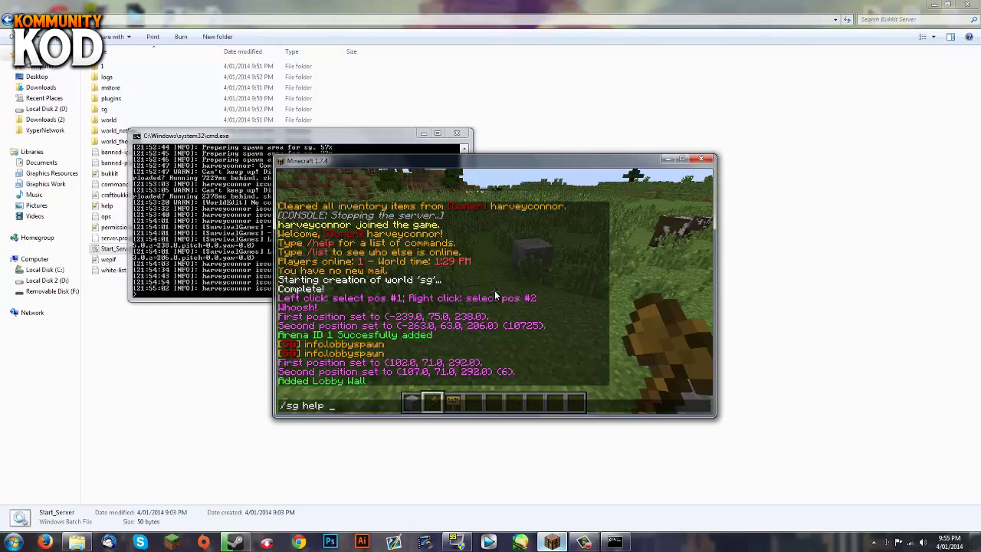
{"action": "type", "text": "sg help admin"}
{"action": "key", "text": "Return"}
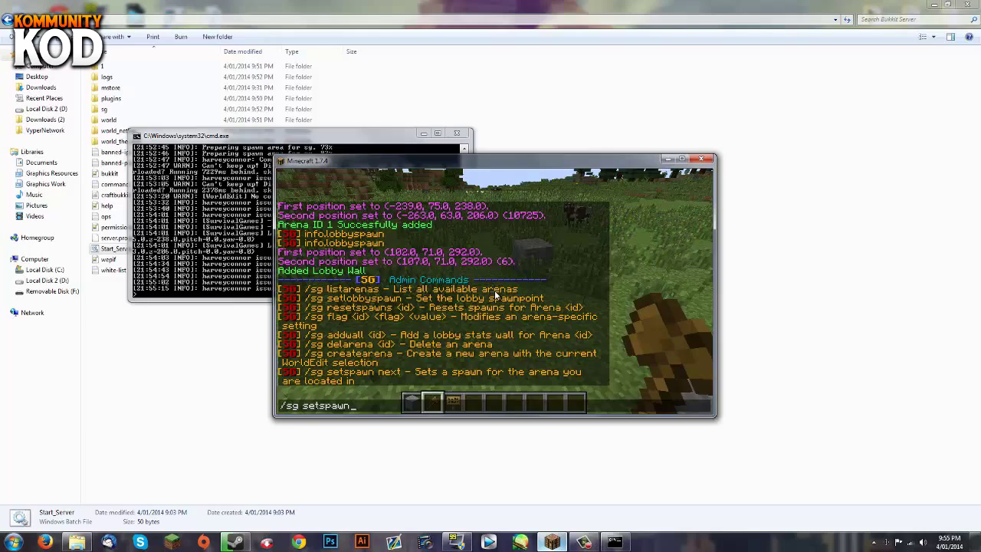
Set arena spawns 1 to 4 at the stone blocks in the field, running /sg setspawn next at each one
{"action": "key", "text": "Return"}
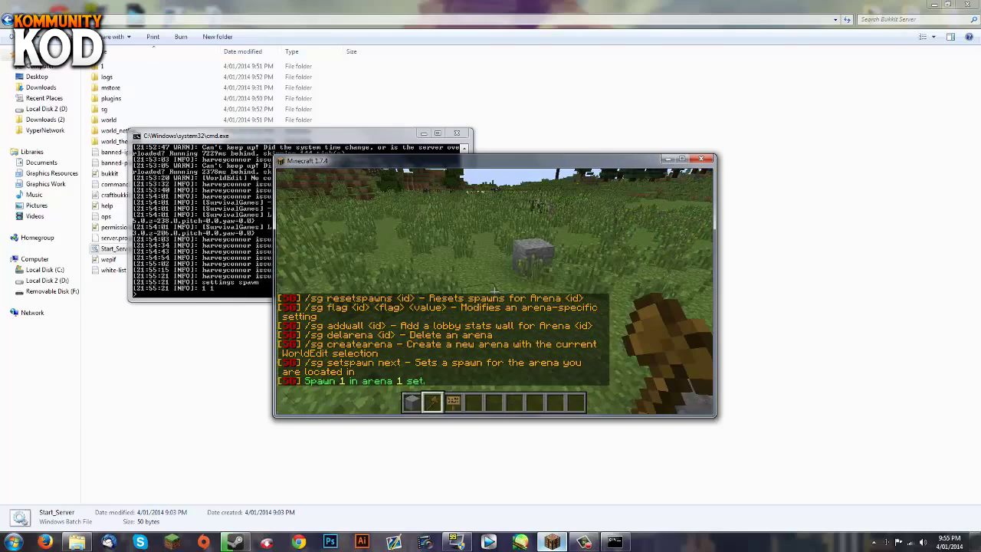
{"action": "key", "text": "w"}
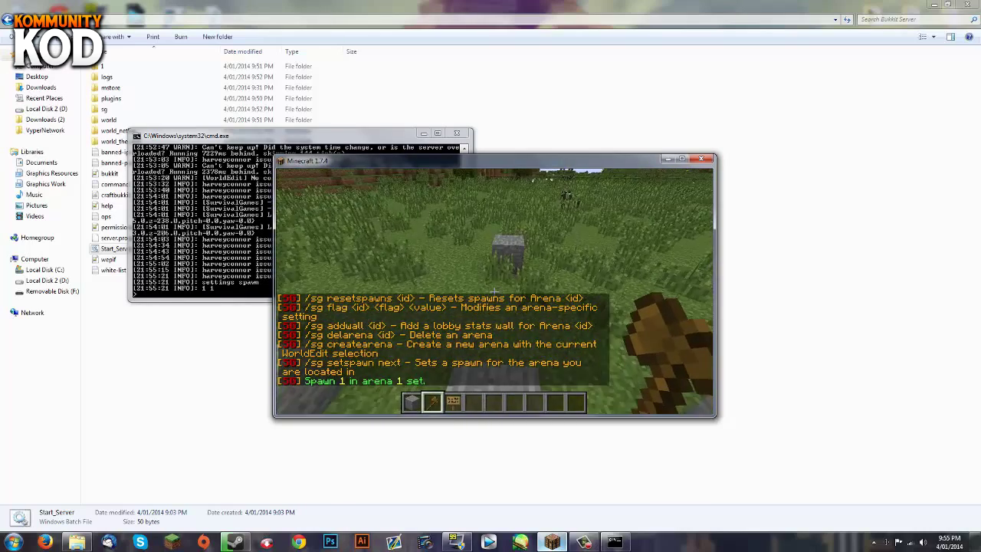
{"action": "key", "text": "t"}
{"action": "key", "text": "Up"}
{"action": "key", "text": "Return"}
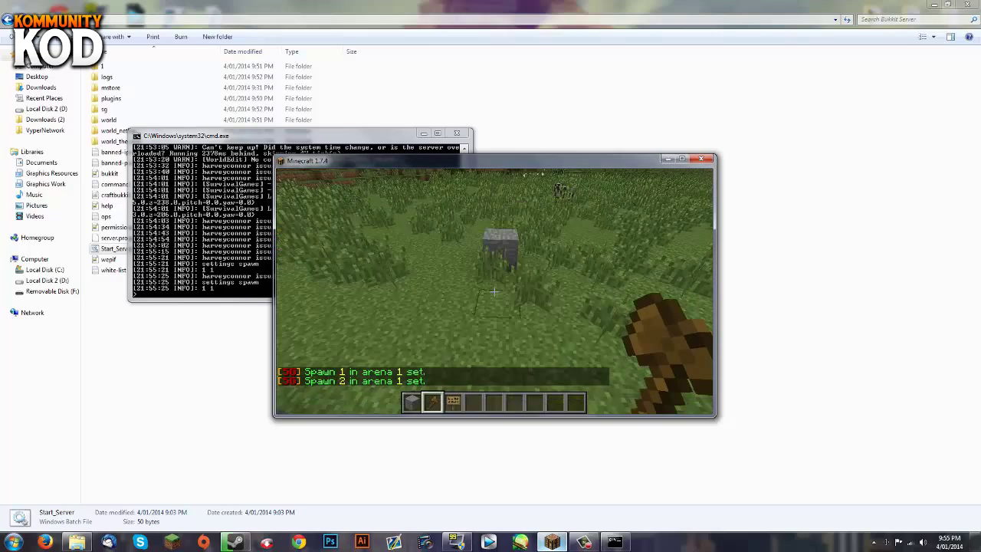
{"action": "key", "text": "w"}
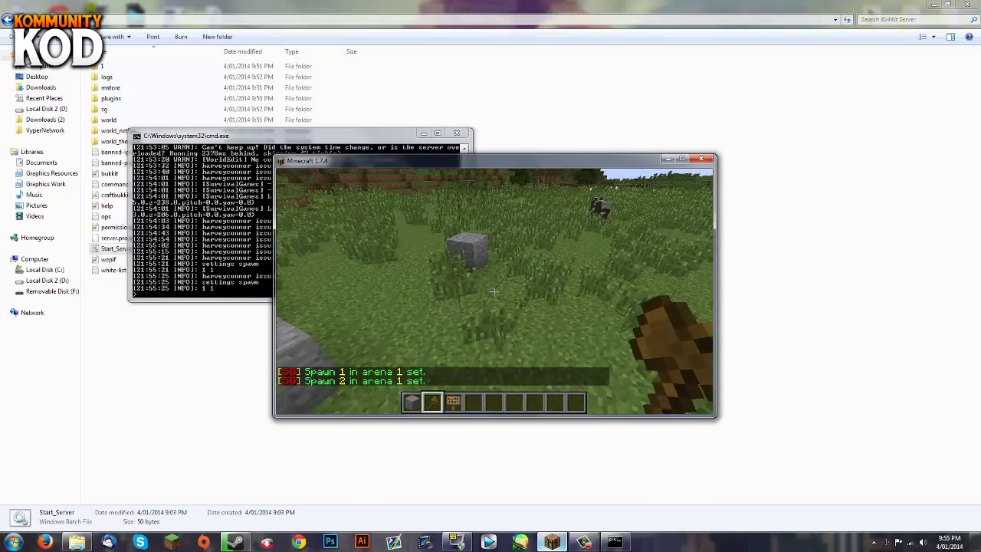
{"action": "key", "text": "t"}
{"action": "key", "text": "Up"}
{"action": "key", "text": "Return"}
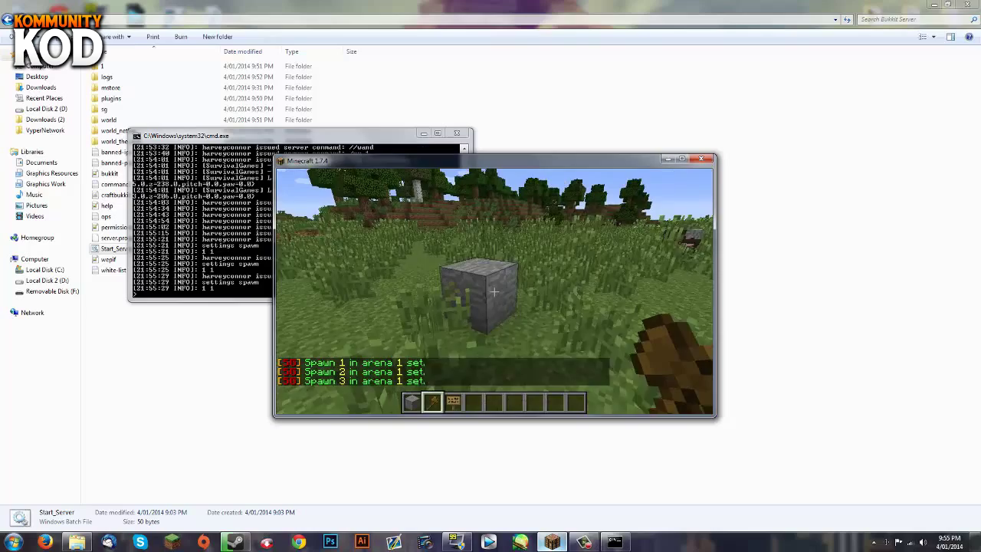
{"action": "key", "text": "s"}
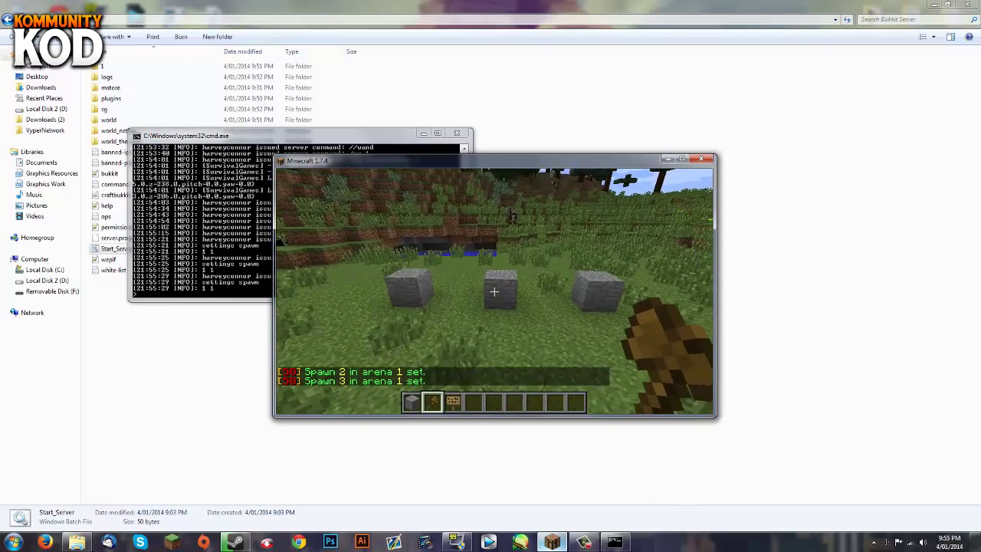
{"action": "key", "text": "t"}
{"action": "key", "text": "Up"}
{"action": "key", "text": "Return"}
Return to the main world's sign wall with /spawn and switch to an empty hand
{"action": "type", "text": "t"}
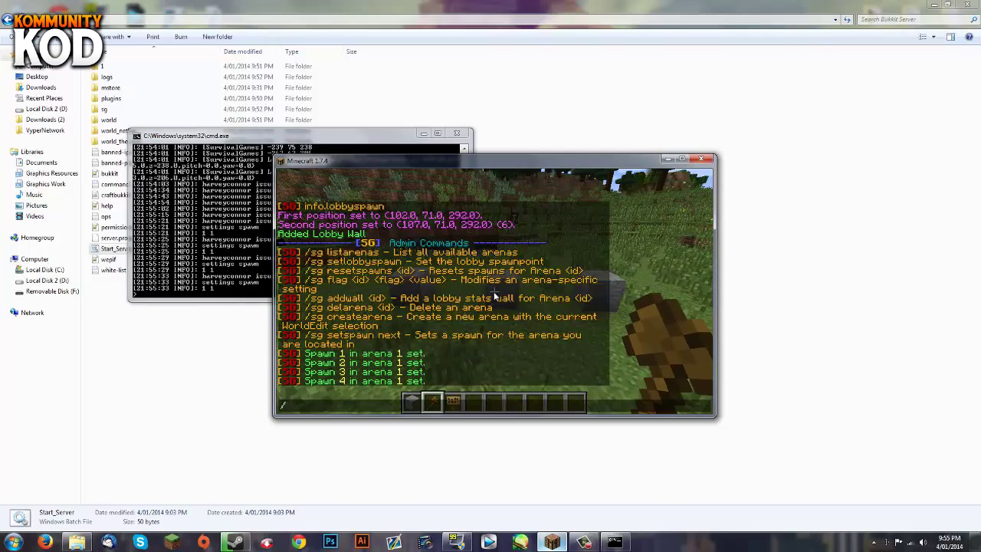
{"action": "type", "text": "/spawn"}
{"action": "key", "text": "Return"}
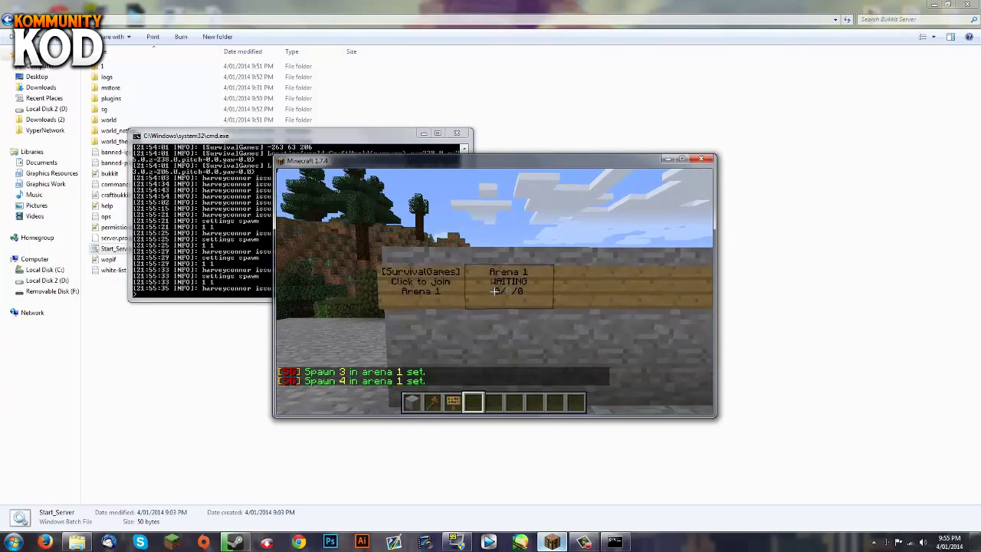
{"action": "key", "text": "4"}
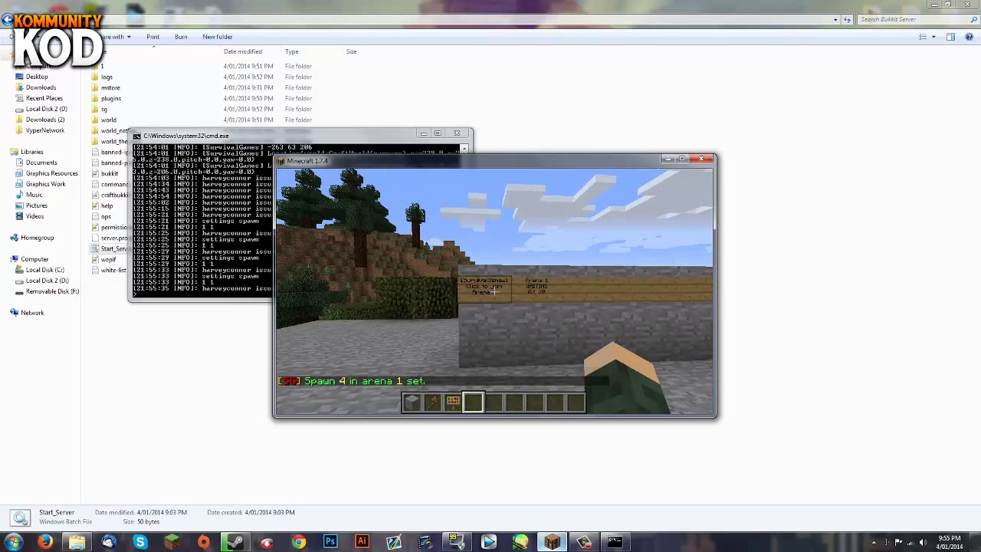
Join Arena 1 from its sign on the lobby wall and try to start the game with /sg start
{"action": "key", "text": "w"}
{"action": "right_click", "coordinate": [493, 290]}
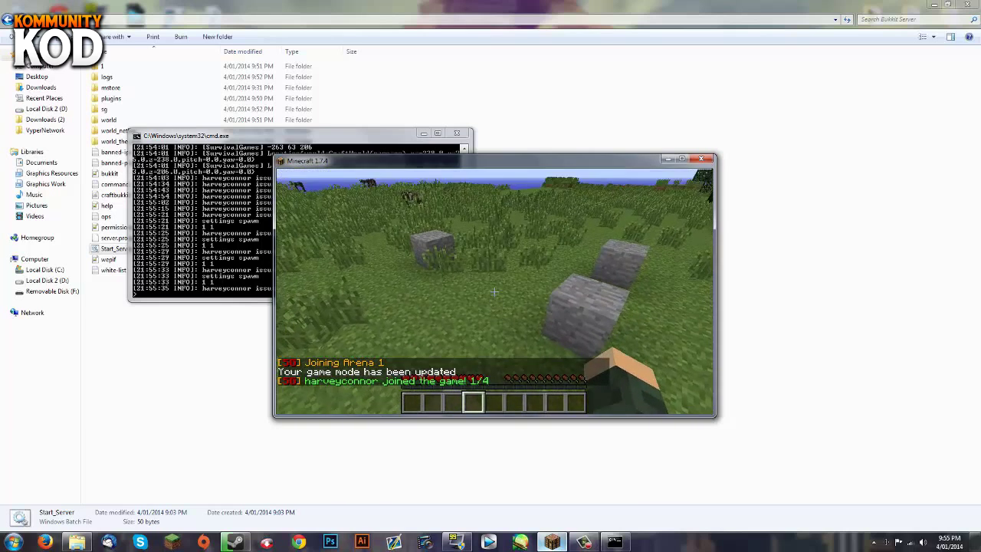
{"action": "type", "text": "/sg start"}
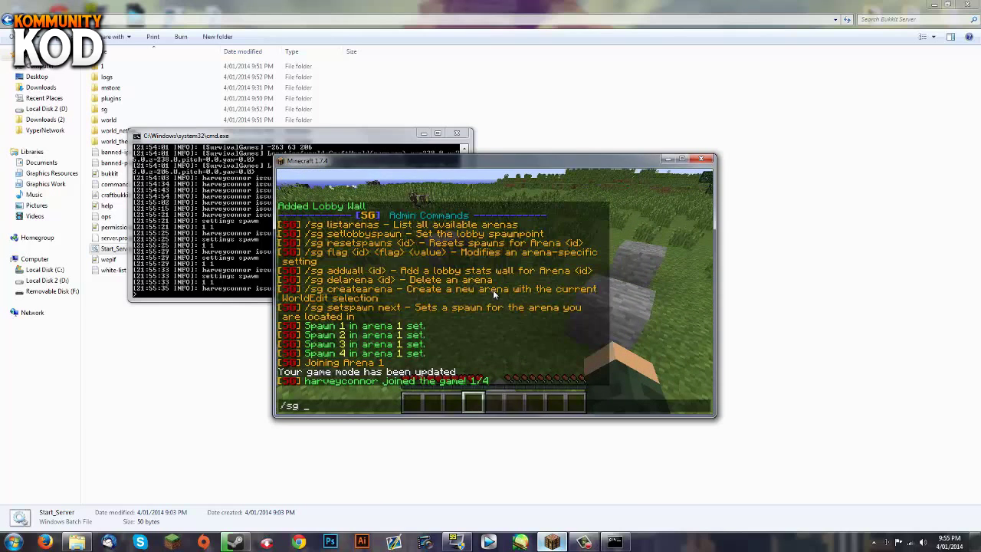
{"action": "key", "text": "Return"}
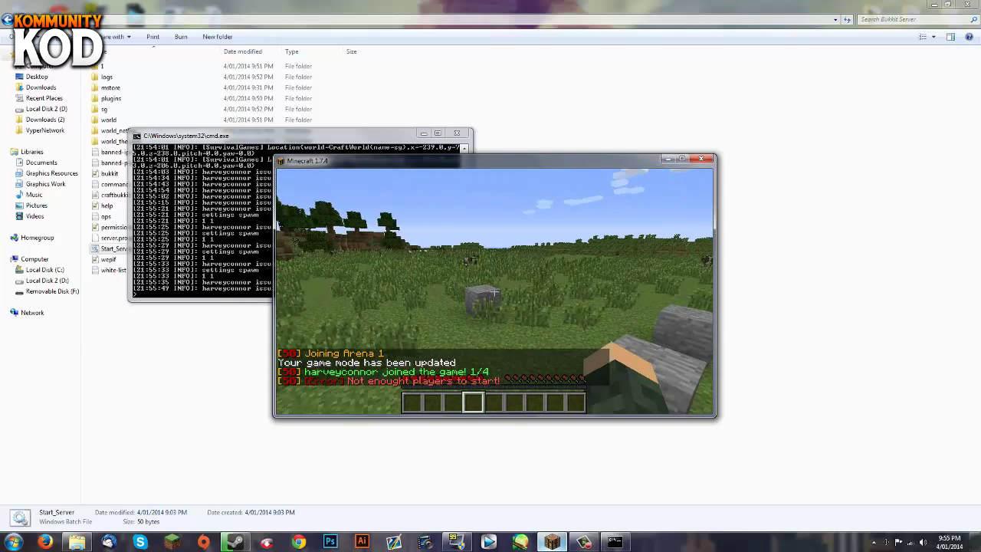
Leave the Survival Games arena with /sg leave
{"action": "key", "text": "slash"}
{"action": "type", "text": "sg le"}
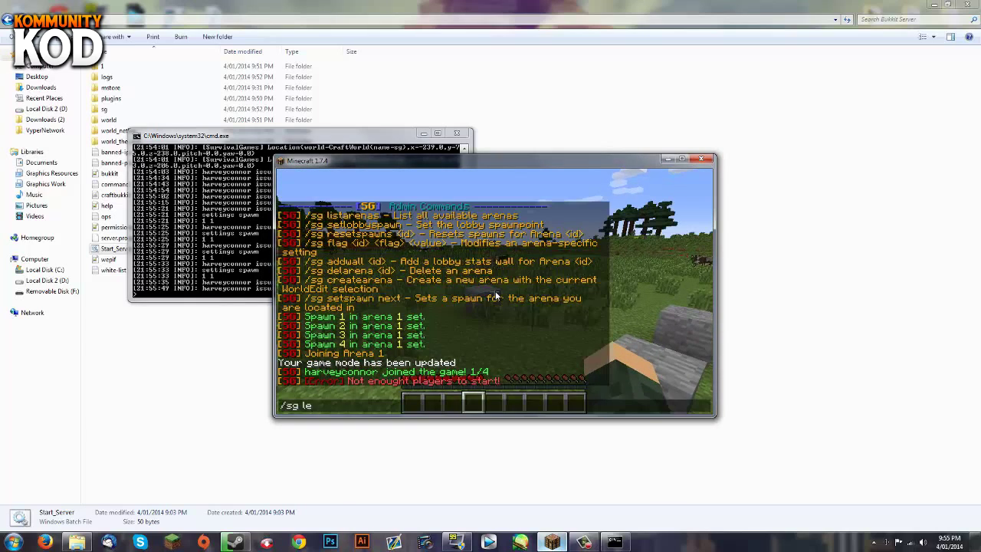
{"action": "type", "text": "ave"}
{"action": "key", "text": "Return"}
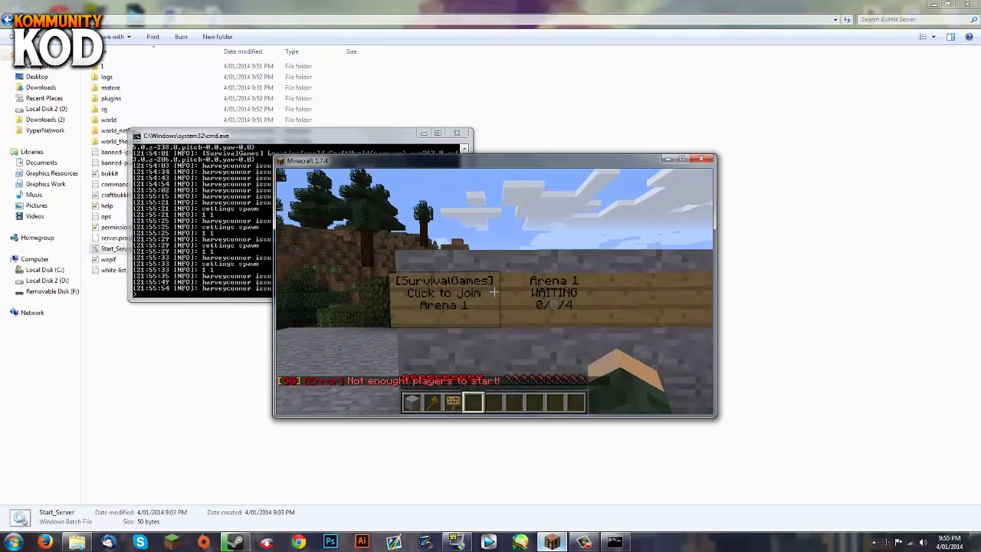
Rejoin Arena 1 from the lobby wall sign and exit it again with /sg leave
{"action": "right_click", "coordinate": [494, 292]}
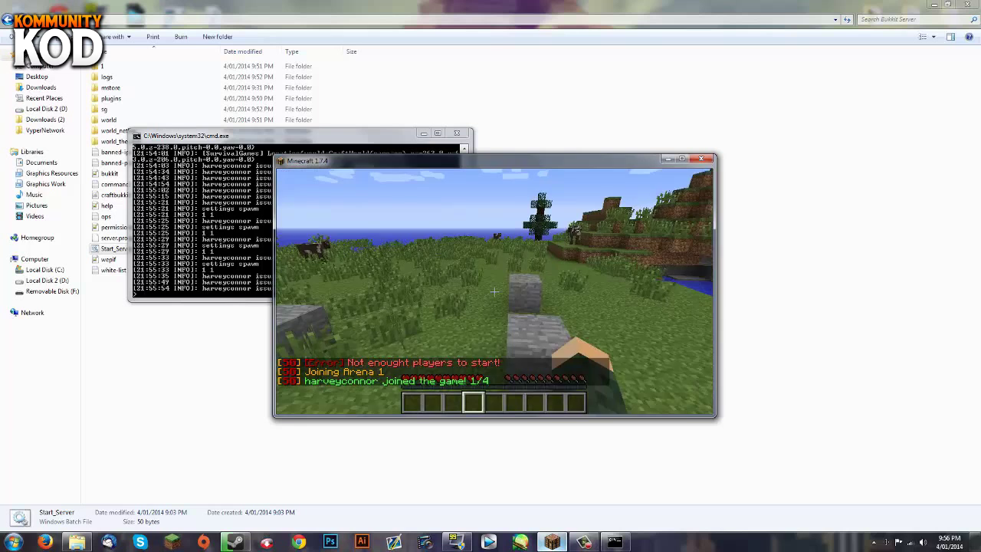
{"action": "key", "text": "slash"}
{"action": "type", "text": "sg leave"}
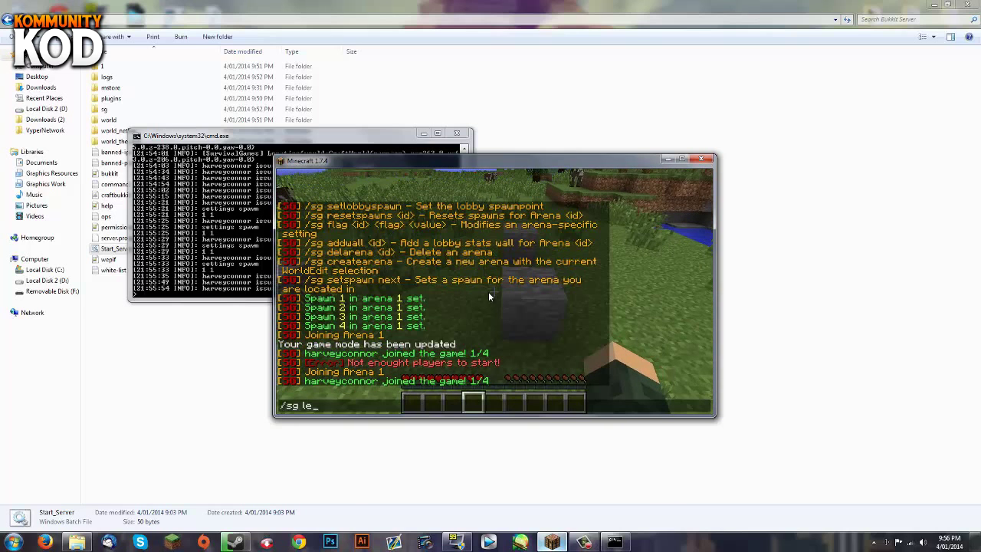
{"action": "key", "text": "Return"}
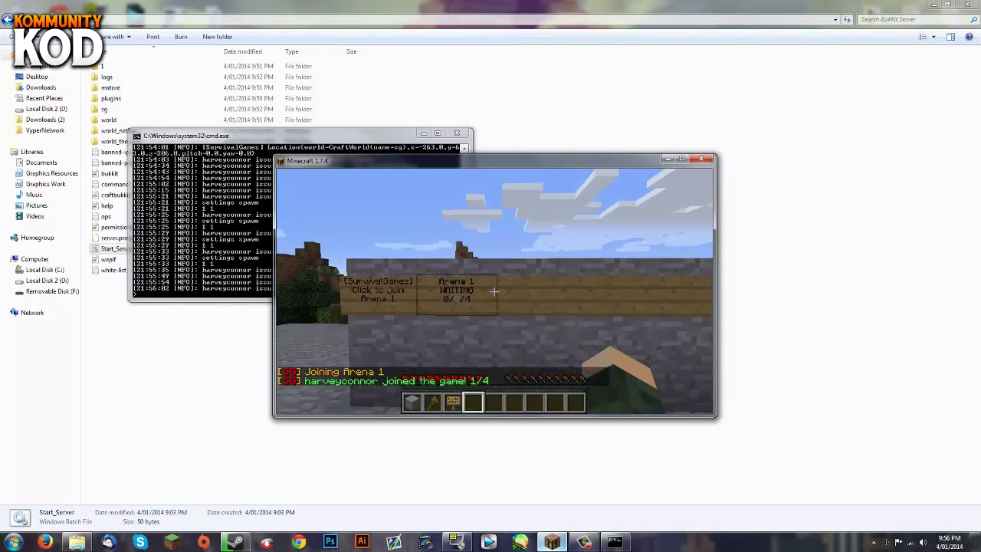
Switch the player to creative mode with /gm 1
{"action": "key", "text": "slash"}
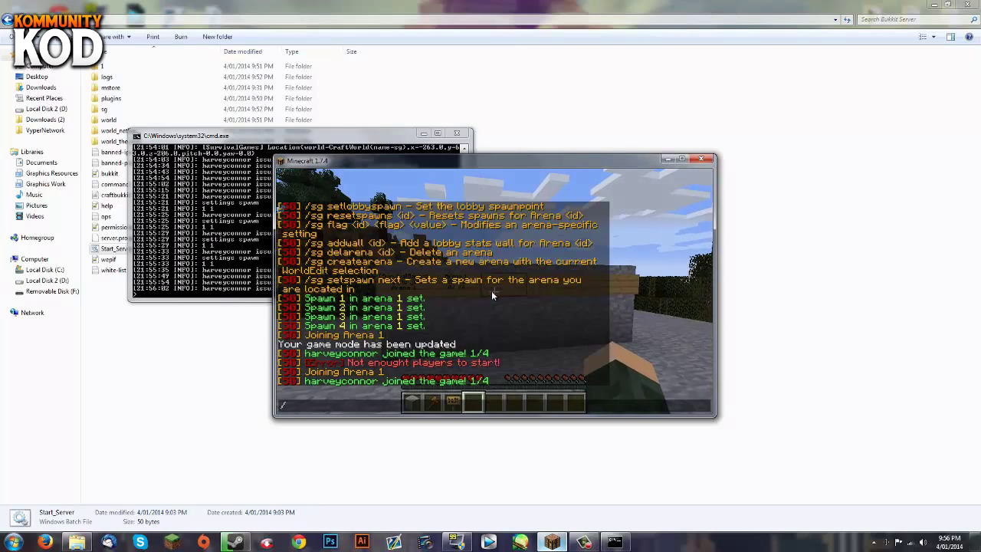
{"action": "type", "text": "gm 1"}
{"action": "key", "text": "Return"}
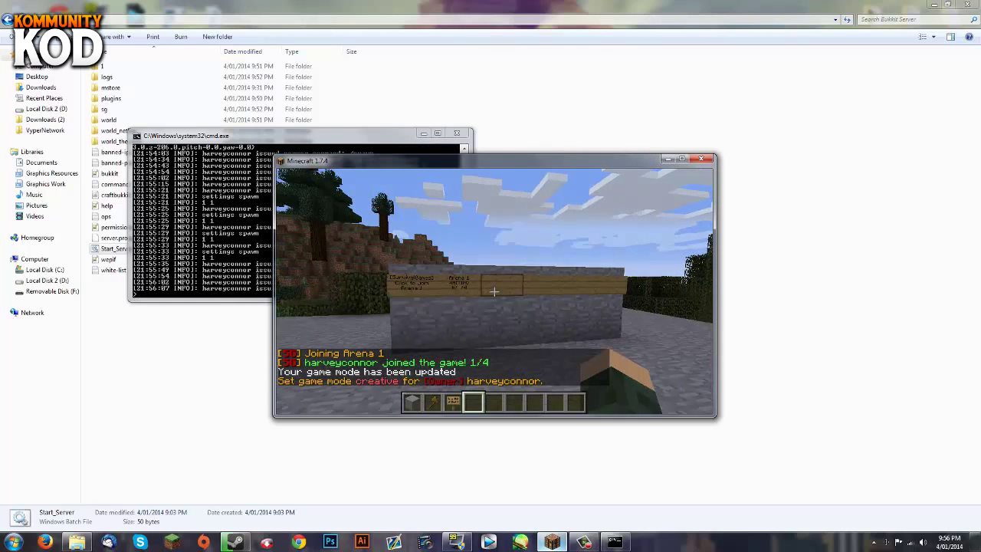
{"action": "key", "text": "w"}
{"action": "key", "text": "s"}
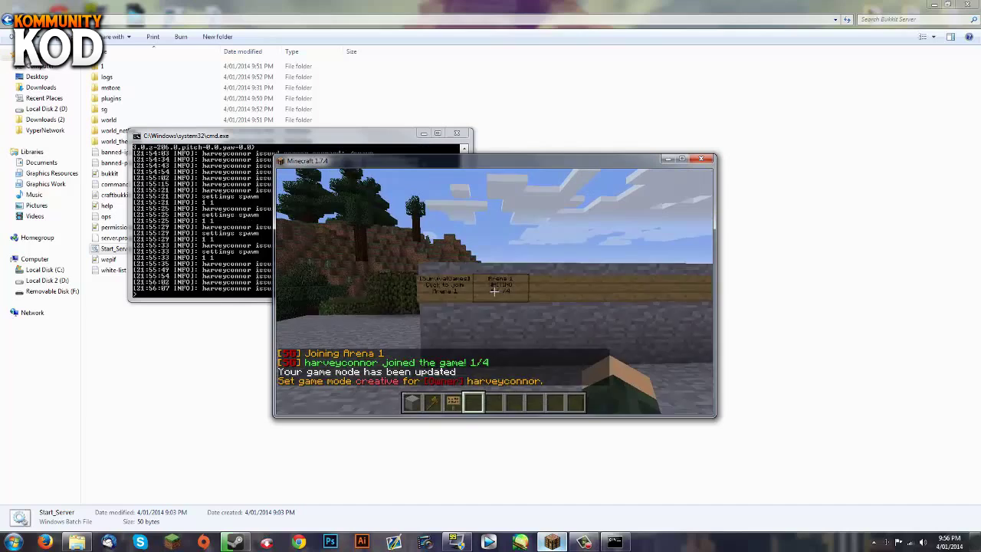
{"action": "key", "text": "w"}
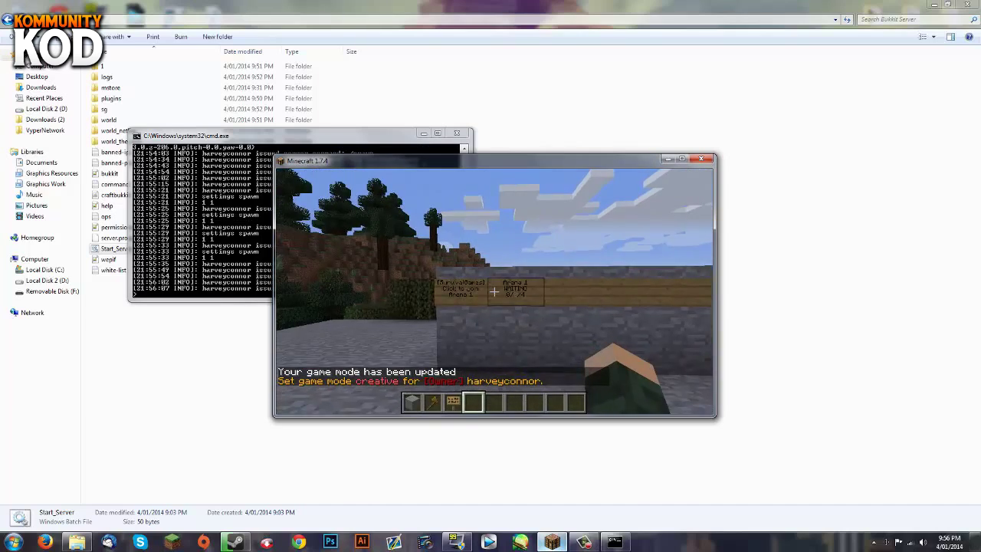
{"action": "key", "text": "a"}
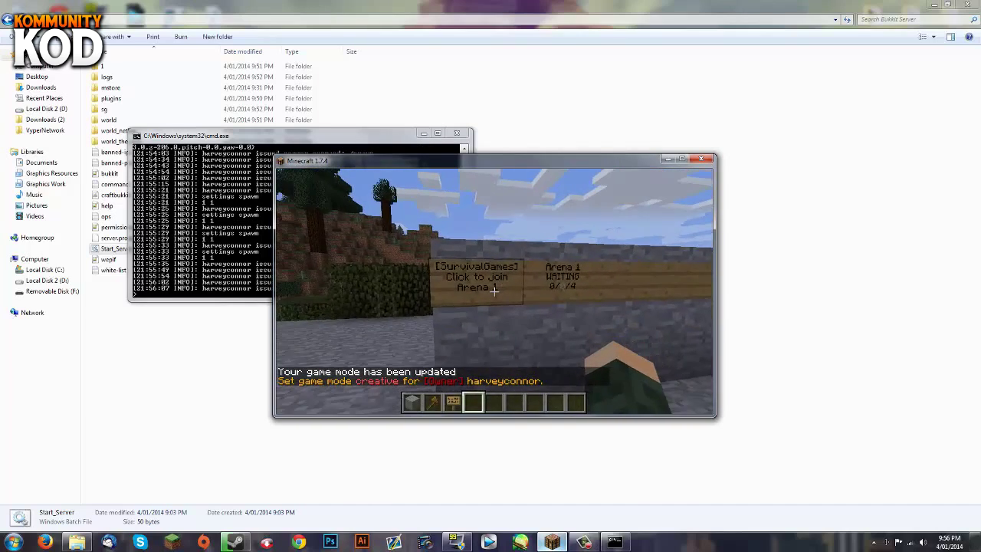
{"action": "key", "text": "w"}
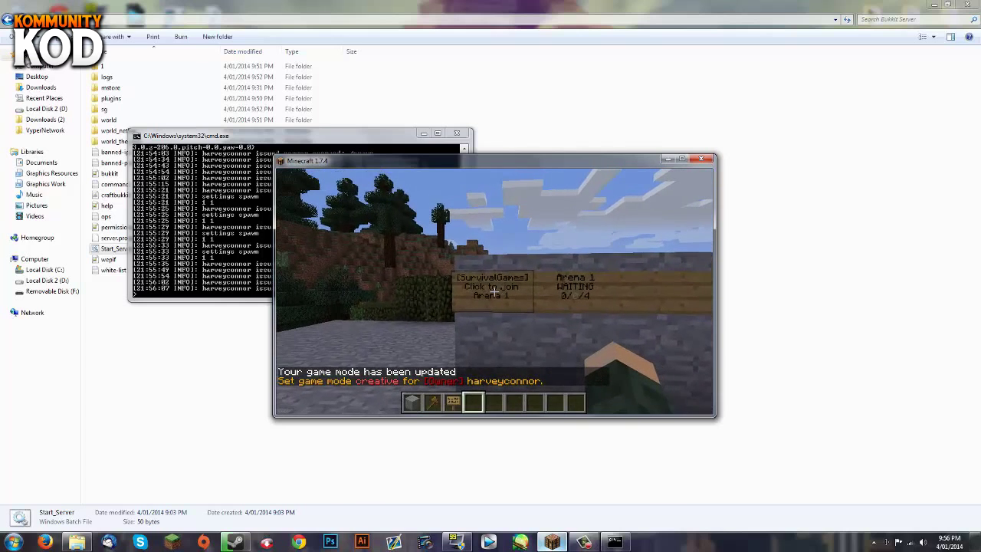
{"action": "key", "text": "s"}
{"action": "key", "text": "w"}
{"action": "key", "text": "s"}
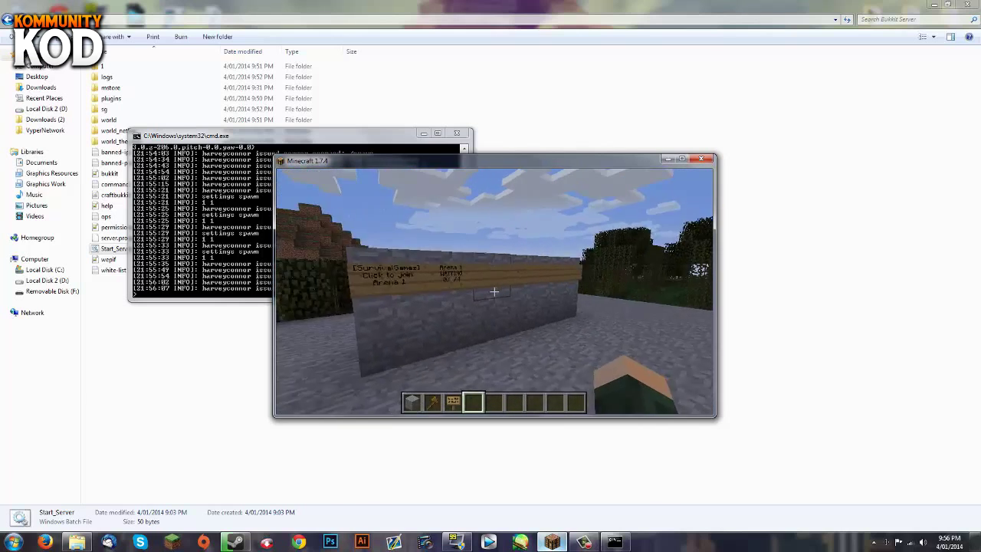
{"action": "key", "text": "s"}
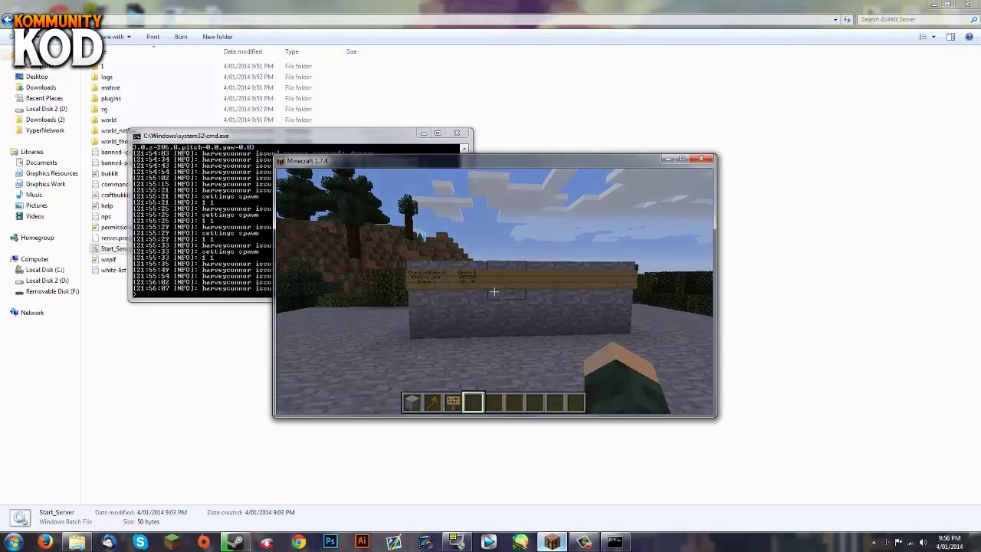
{"action": "key", "text": "w"}
{"action": "key", "text": "s"}
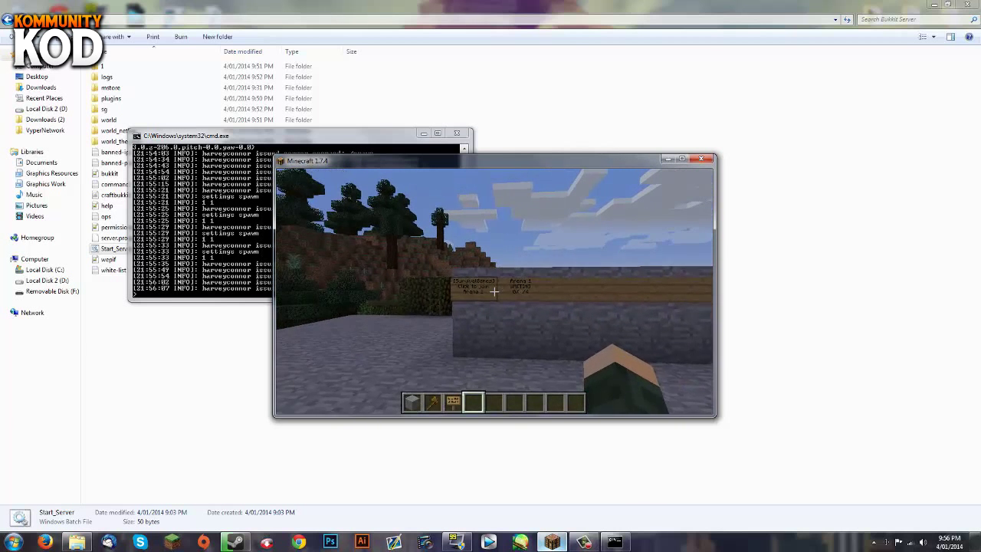
{"action": "key", "text": "w"}
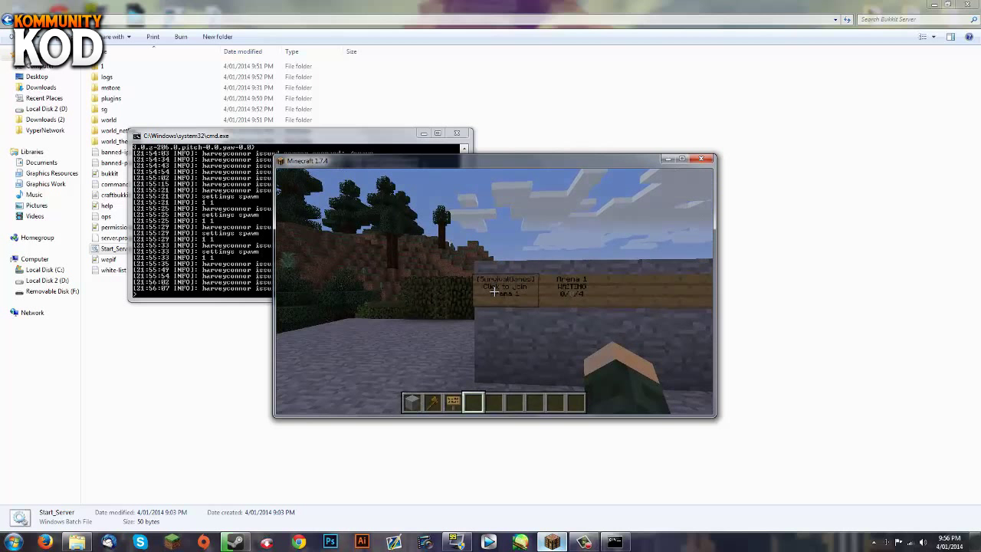
{"action": "mouse_move", "coordinate": [494, 291]}
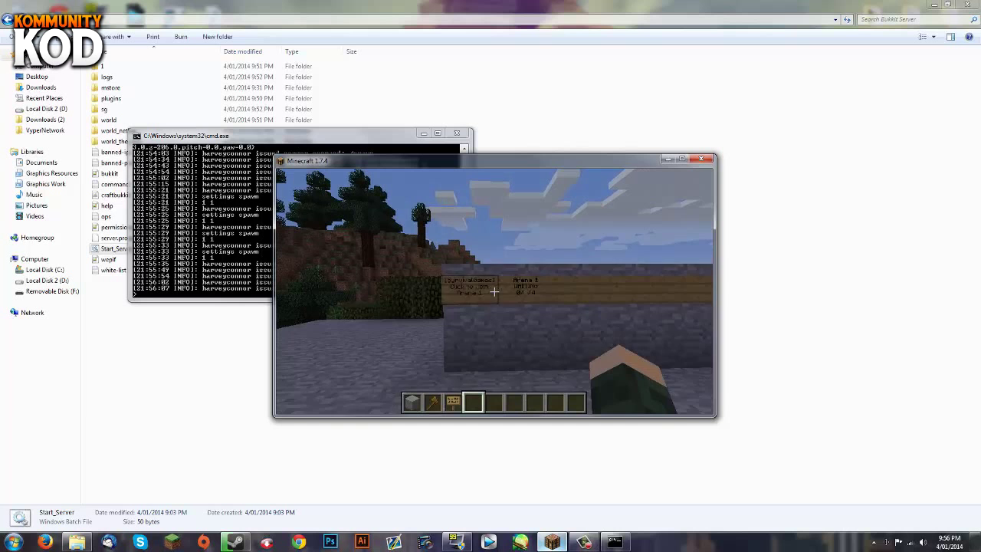
{"action": "key", "text": "s"}
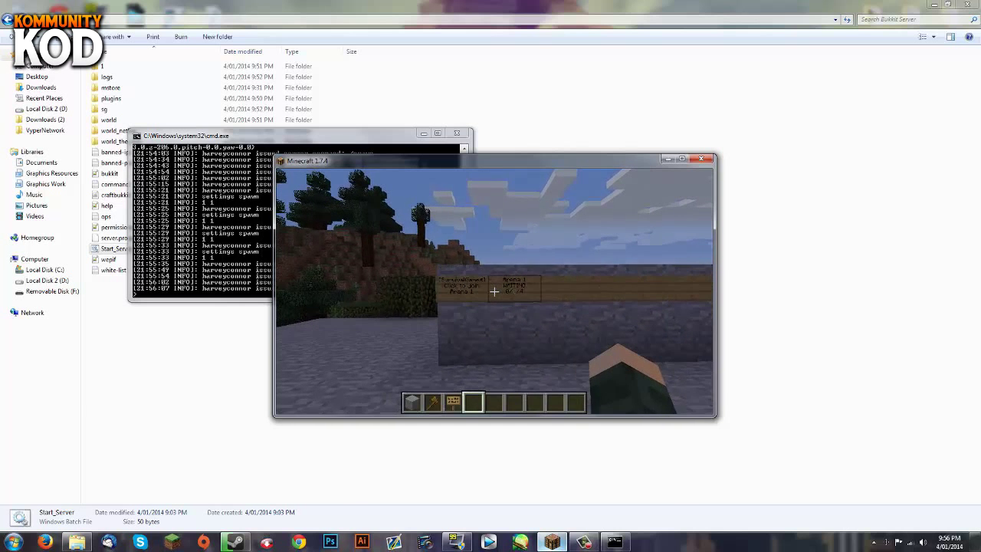
Shut down the Bukkit server by running stop in its console window
{"action": "key", "text": "t"}
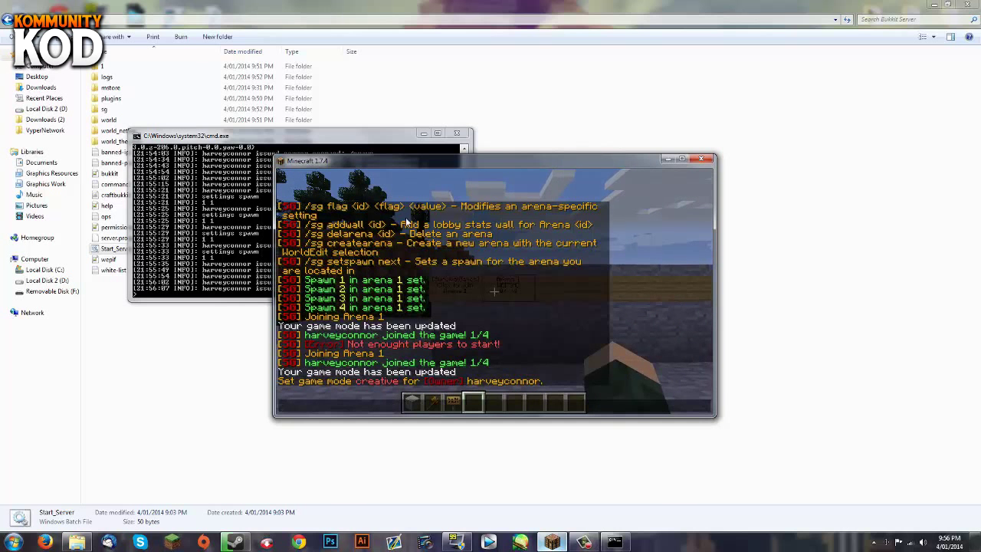
{"action": "left_click", "coordinate": [214, 263]}
{"action": "type", "text": "stop"}
{"action": "key", "text": "Return"}
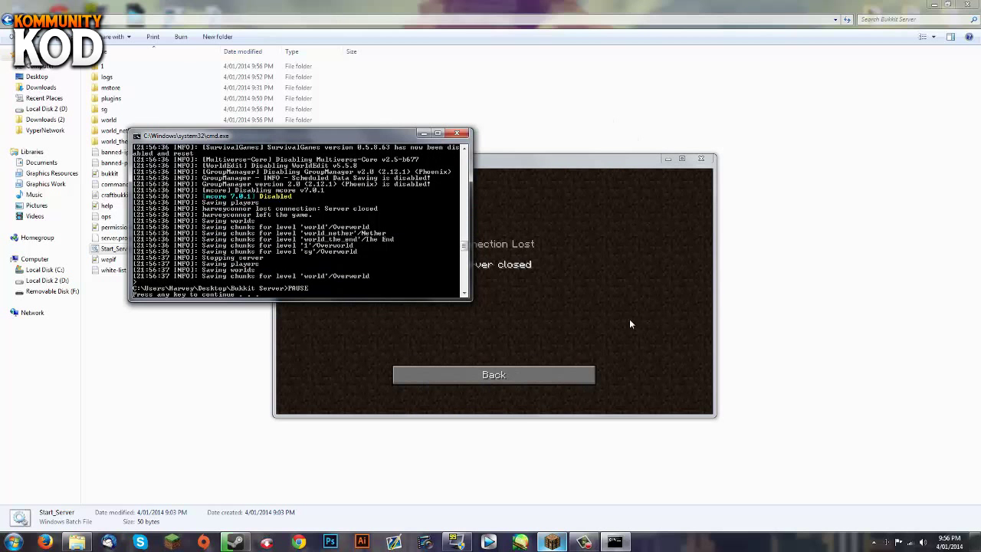
Leave Minecraft's connection-lost screen, close the paused server console and return to the Bukkit Server folder
{"action": "left_click", "coordinate": [521, 375]}
{"action": "left_click", "coordinate": [663, 112]}
{"action": "key", "text": "alt+Tab"}
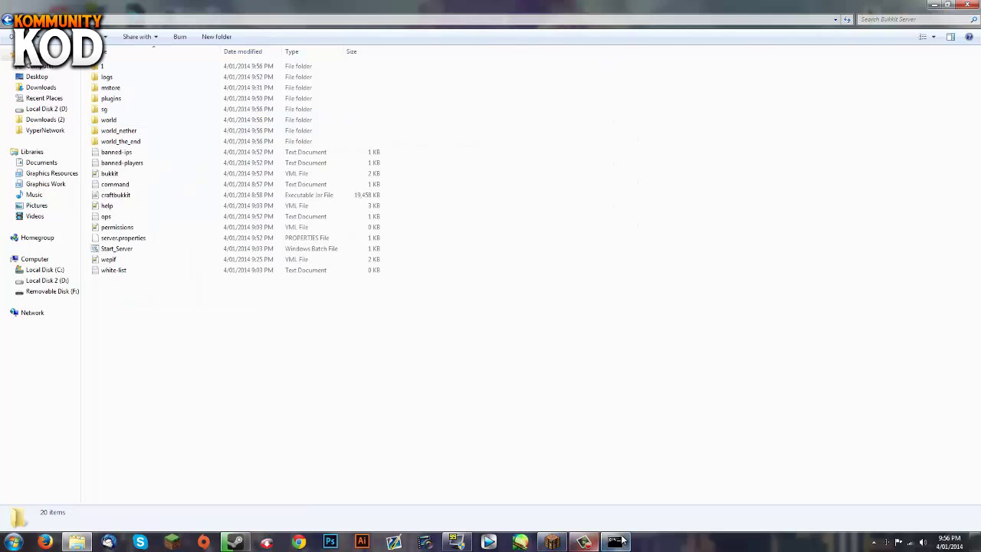
{"action": "key", "text": "Return"}
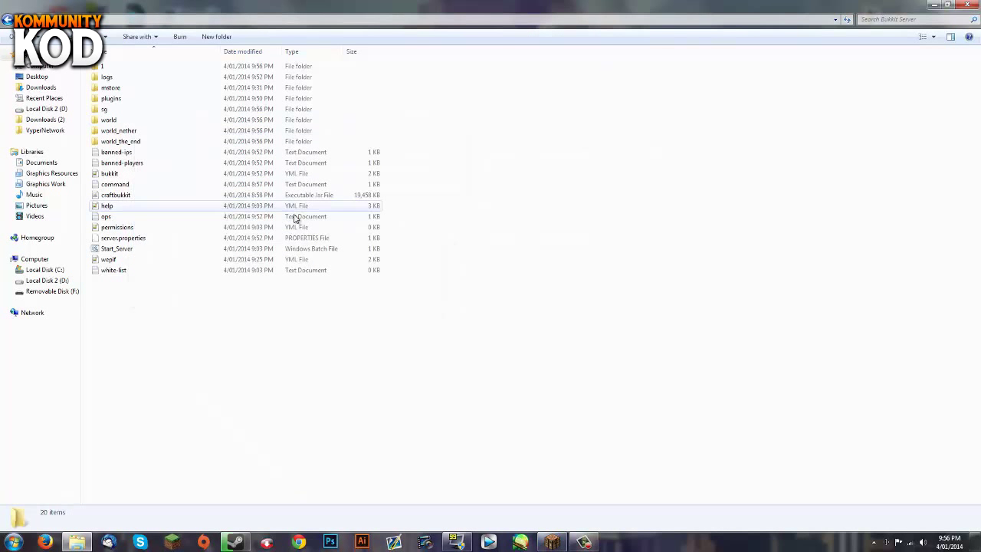
Open the Factions configuration file instance.json from the mstore/factions_mconf folder in Notepad++
{"action": "double_click", "coordinate": [138, 88]}
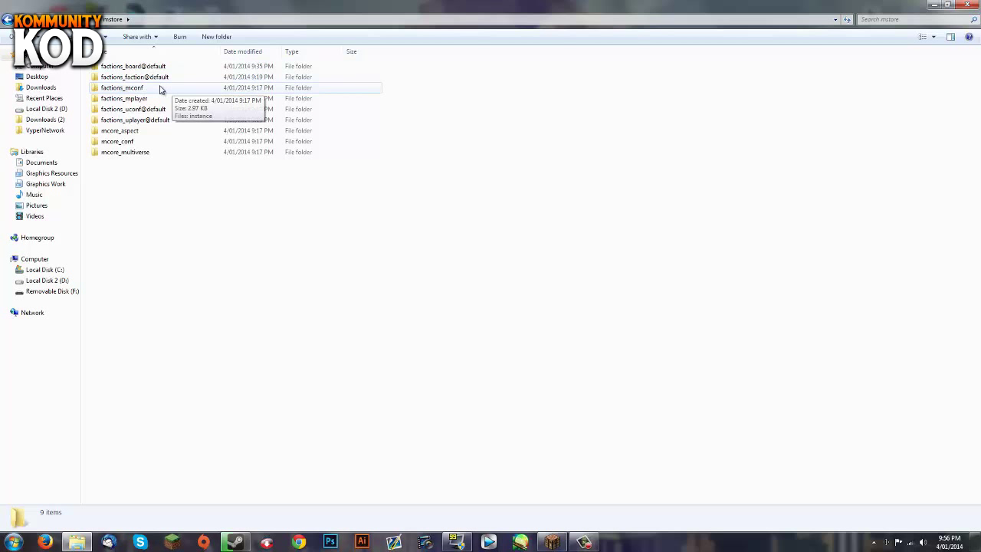
{"action": "double_click", "coordinate": [160, 89]}
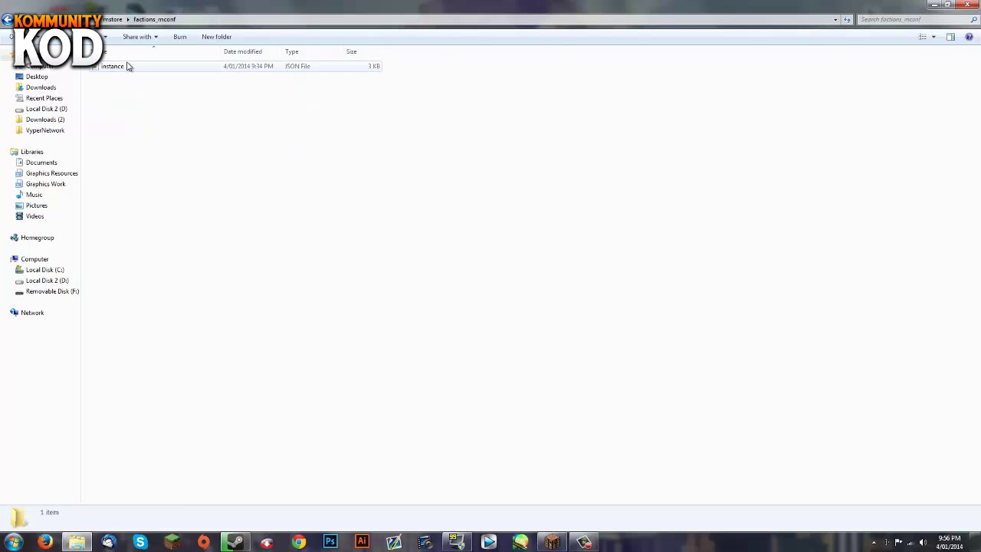
{"action": "double_click", "coordinate": [147, 67]}
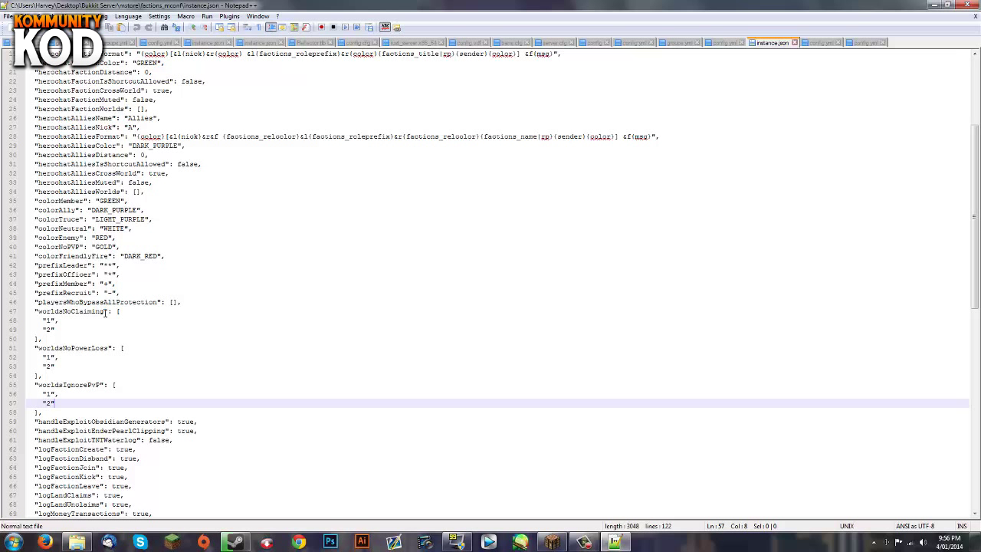
Replace world "2" with "sg" under worldsNoClaiming, worldsNoPowerLoss and worldsIgnorePvP, and save instance.json
{"action": "left_click_drag", "start_coordinate": [95, 332], "coordinate": [2, 312]}
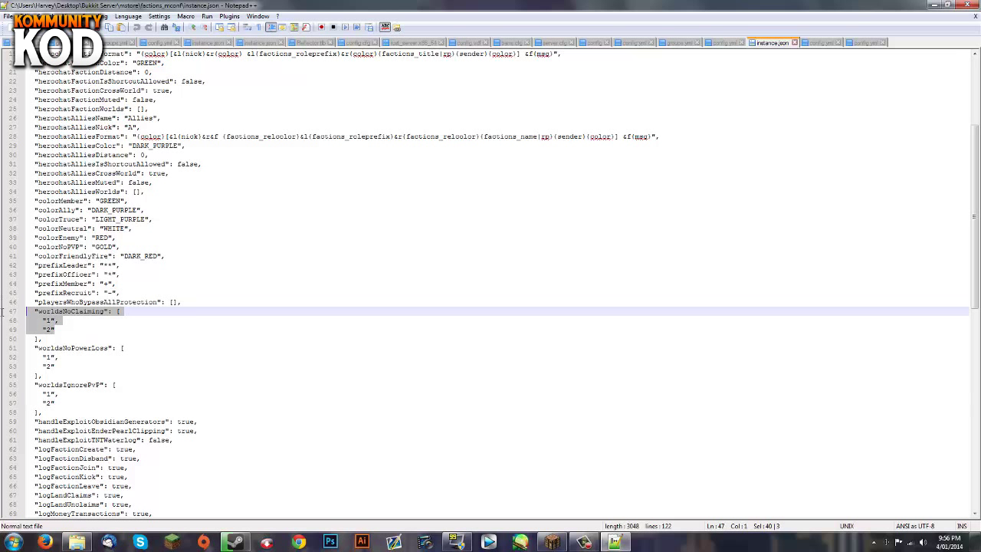
{"action": "left_click", "coordinate": [60, 327]}
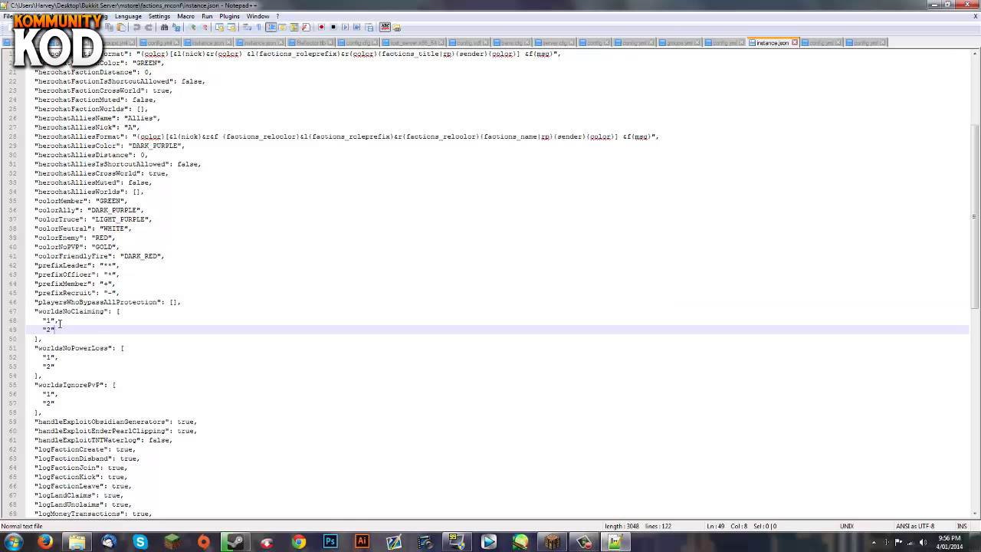
{"action": "key", "text": "BackSpace"}
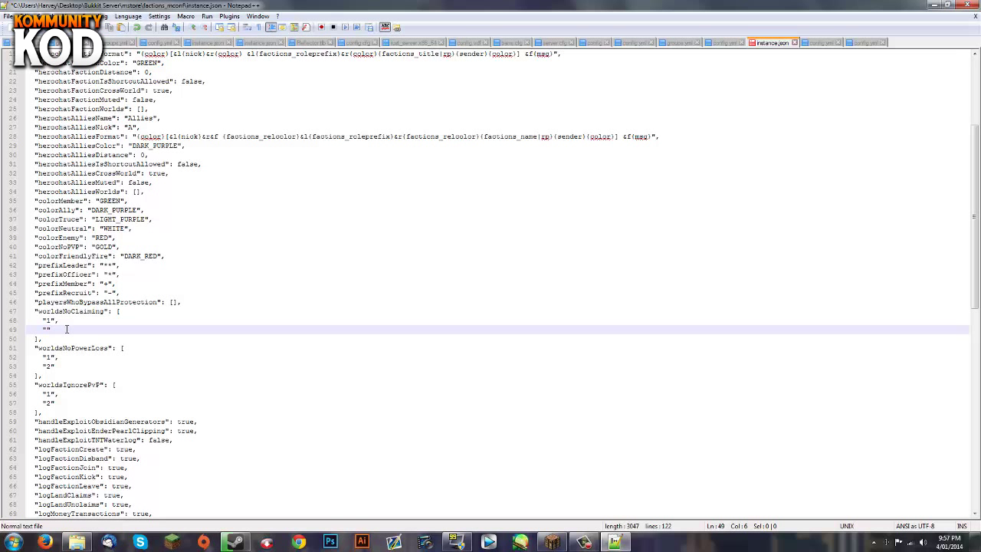
{"action": "left_click", "coordinate": [51, 366]}
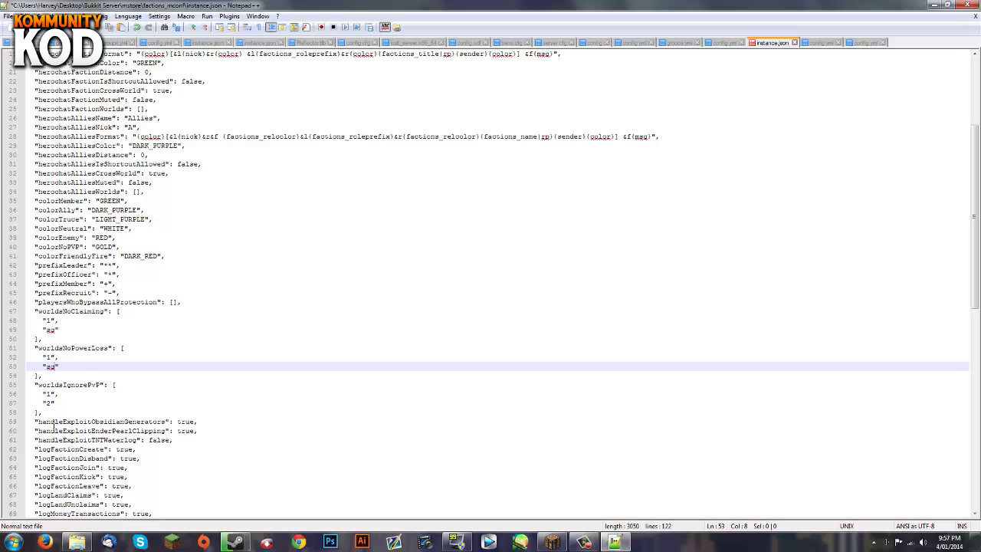
{"action": "left_click", "coordinate": [55, 401]}
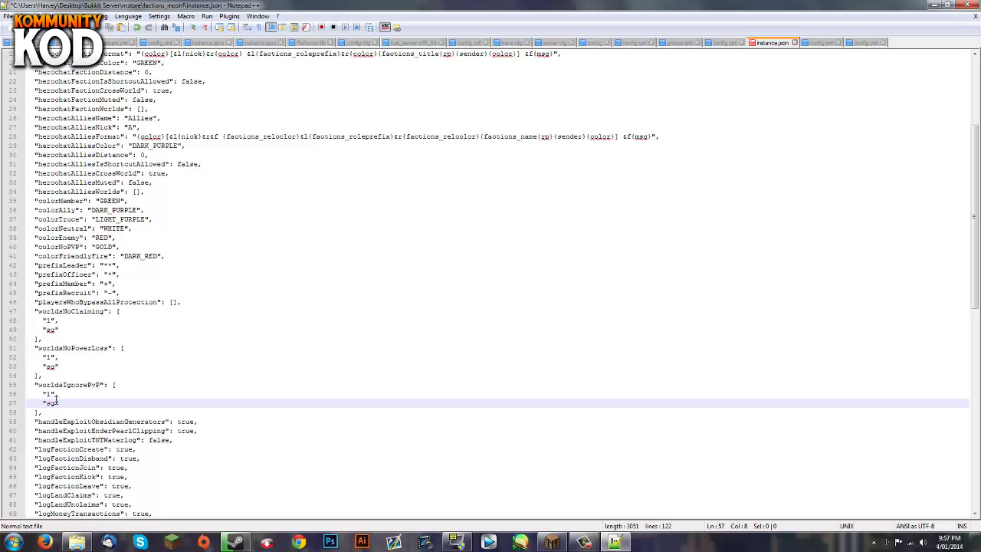
{"action": "key", "text": "ctrl+s"}
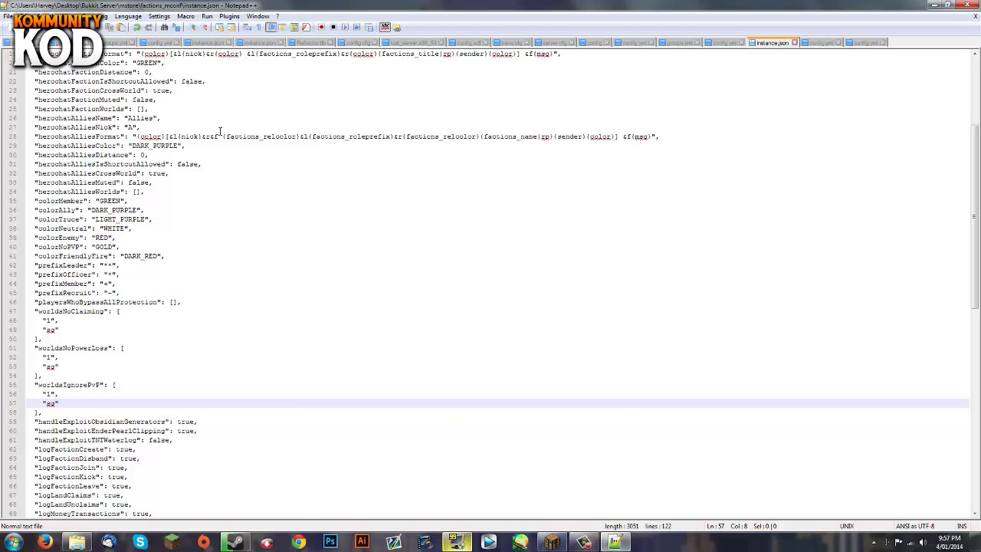
Close the text editor and launch the server again with Start_Server from the Bukkit Server folder
{"action": "left_click", "coordinate": [966, 5]}
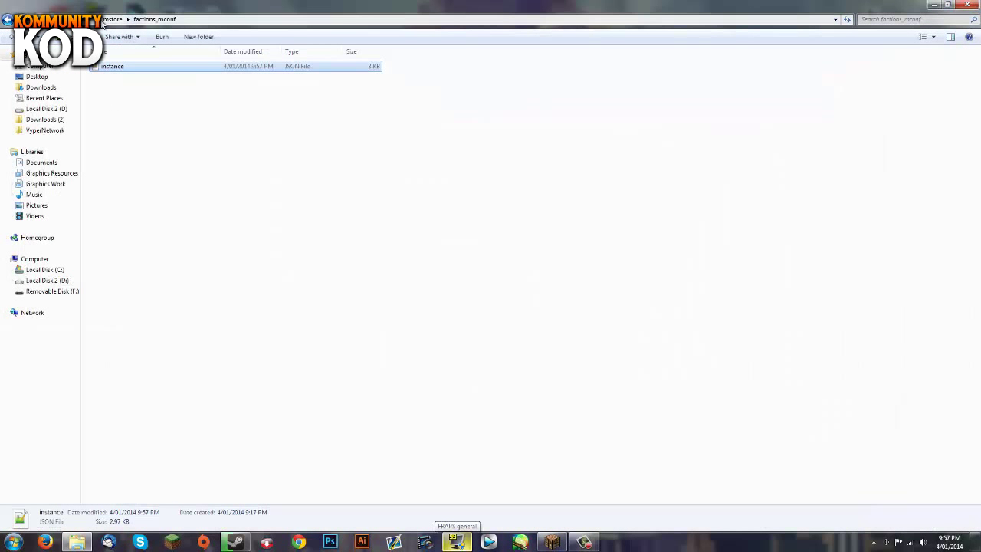
{"action": "left_click", "coordinate": [85, 19]}
{"action": "double_click", "coordinate": [153, 252]}
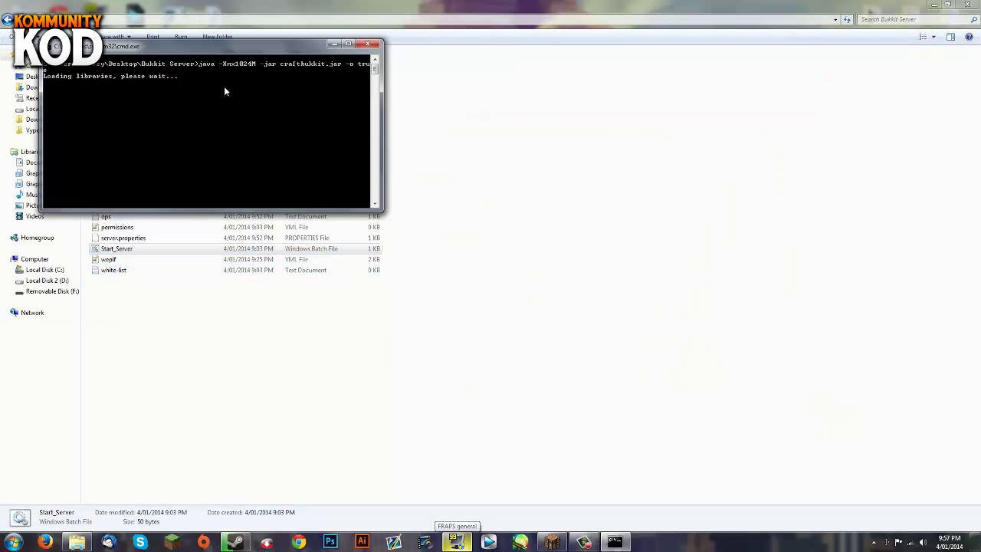
Switch to Minecraft, refresh the multiplayer server list and join the local server described as "A Minecraft Server"
{"action": "left_click", "coordinate": [552, 542]}
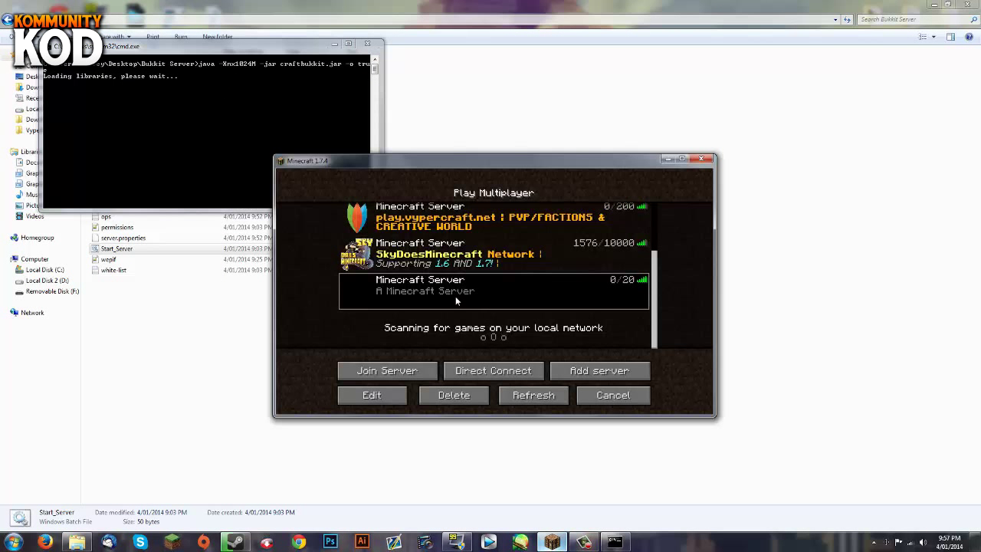
{"action": "left_click", "coordinate": [532, 397]}
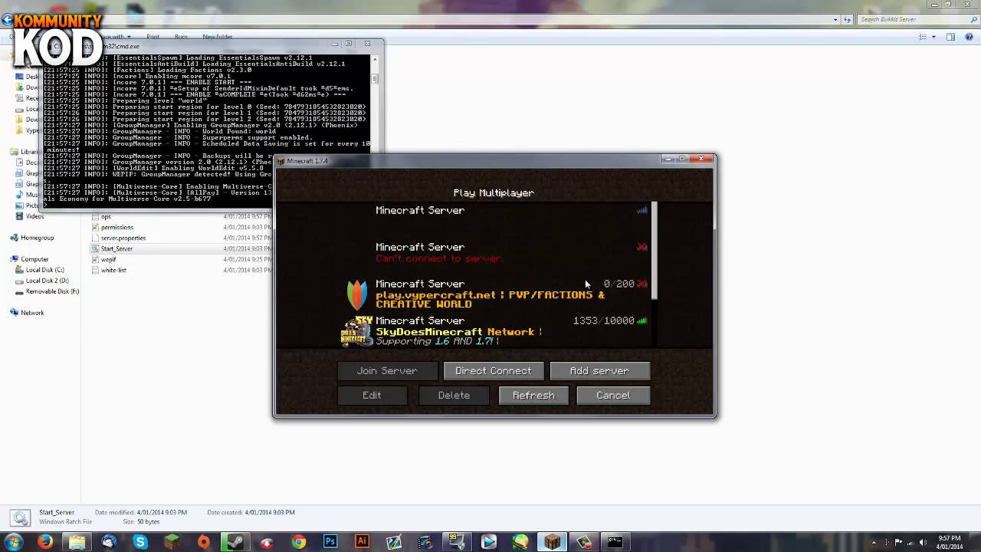
{"action": "scroll", "coordinate": [459, 284], "scroll_direction": "down", "scroll_amount": 3}
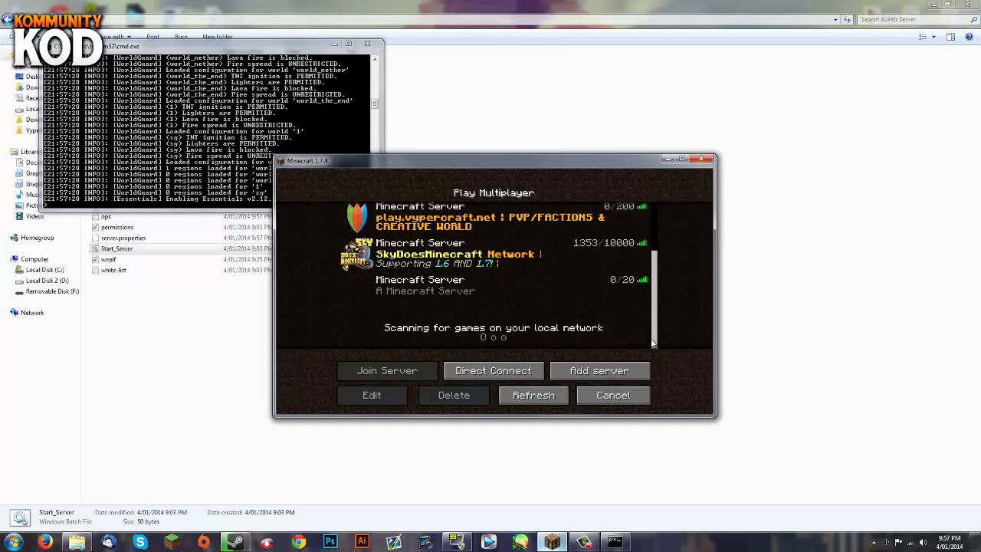
{"action": "double_click", "coordinate": [416, 288]}
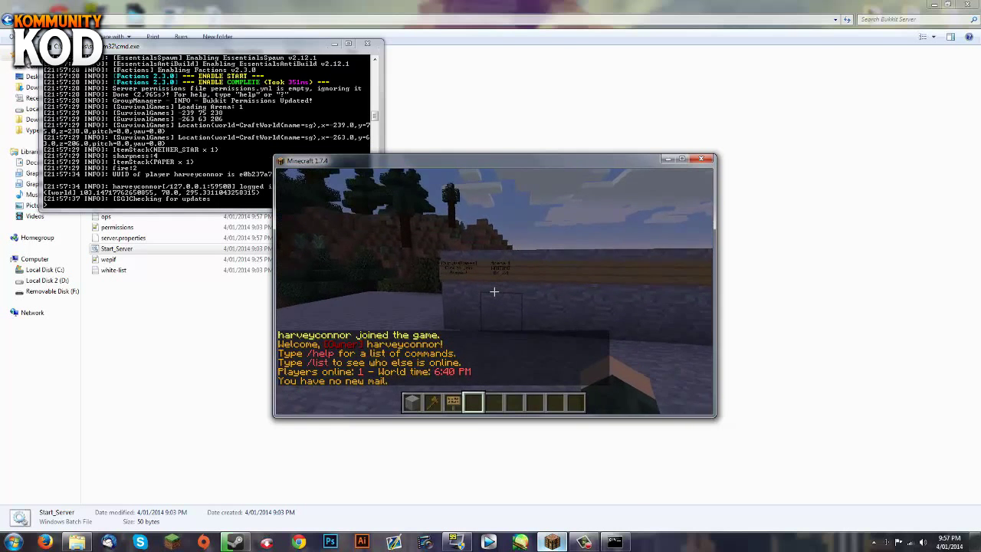
Examine the SurvivalGames join sign and the adjacent Arena 1 status sign on the stone wall from near and far
{"action": "key", "text": "w"}
{"action": "key", "text": "s"}
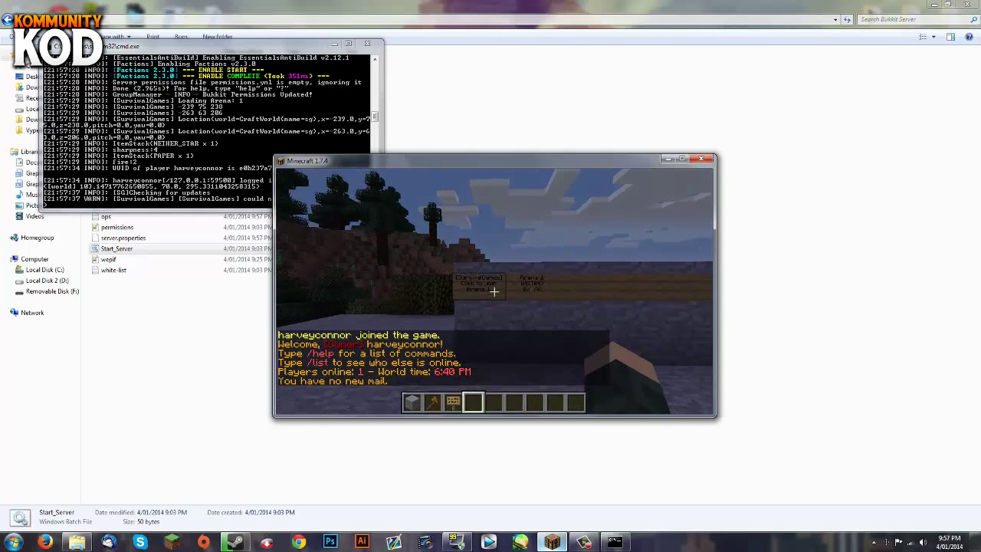
{"action": "key", "text": "w"}
{"action": "key", "text": "s"}
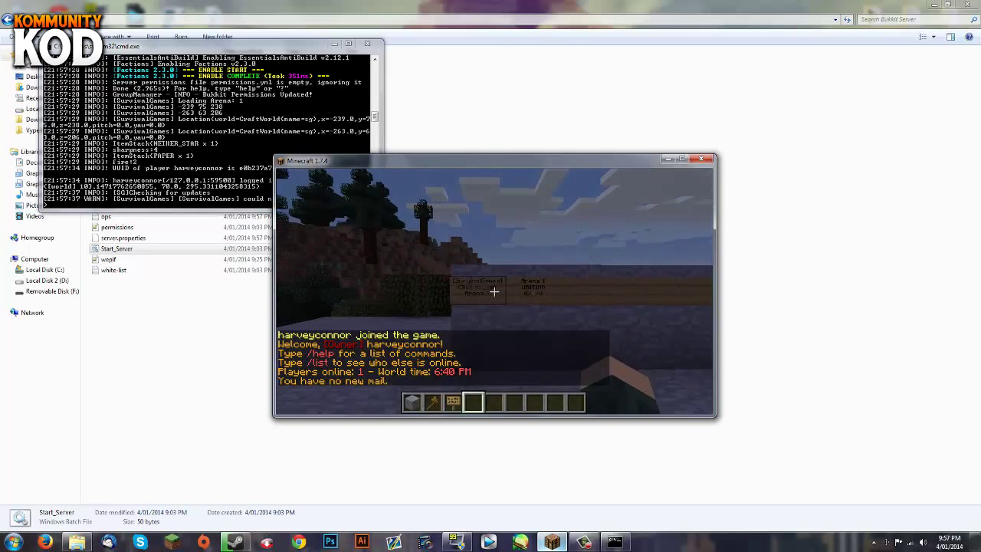
{"action": "key", "text": "w"}
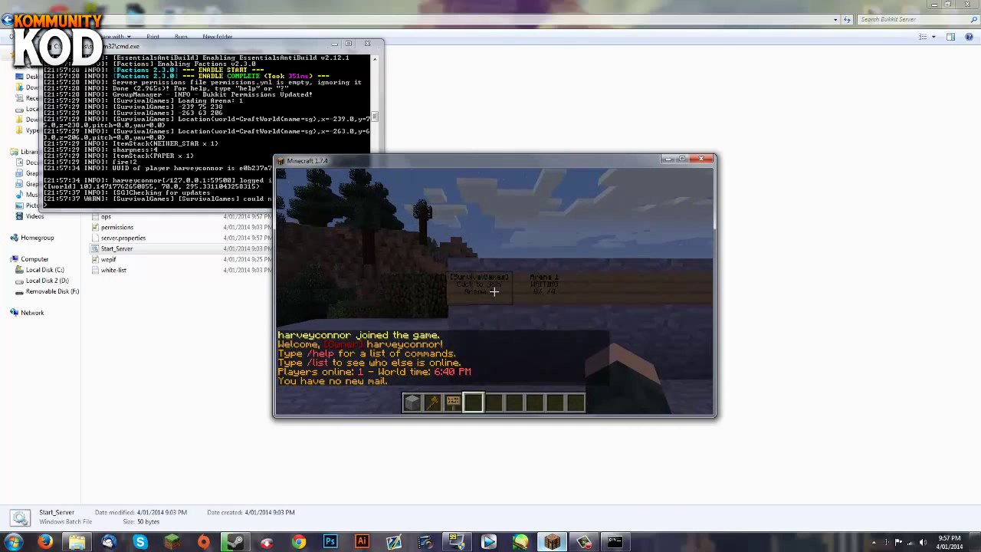
{"action": "key", "text": "w"}
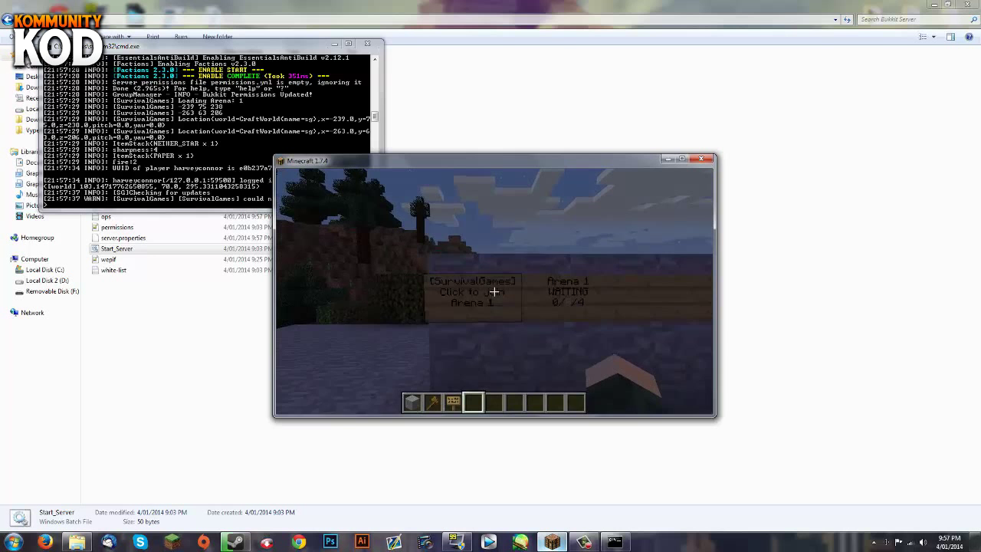
{"action": "key", "text": "w"}
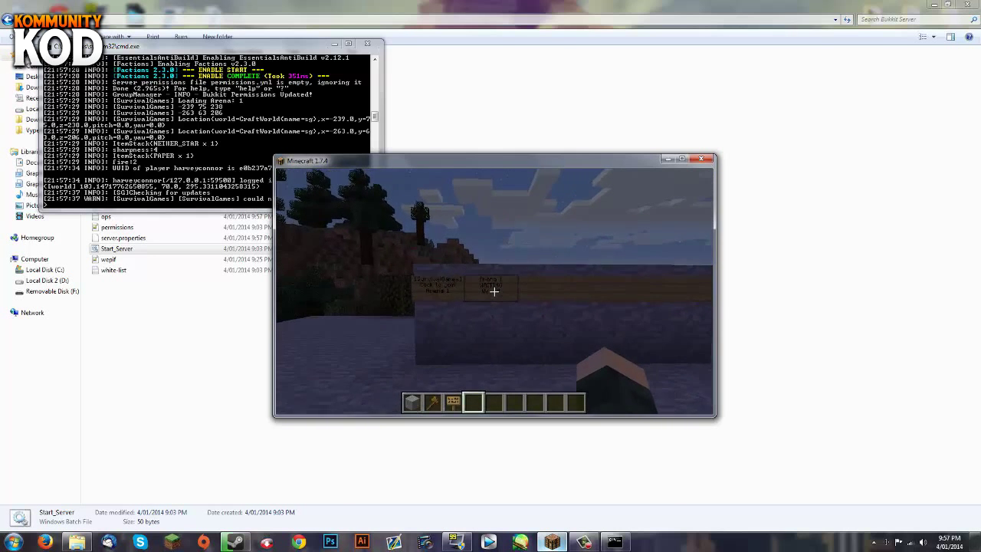
{"action": "key", "text": "s"}
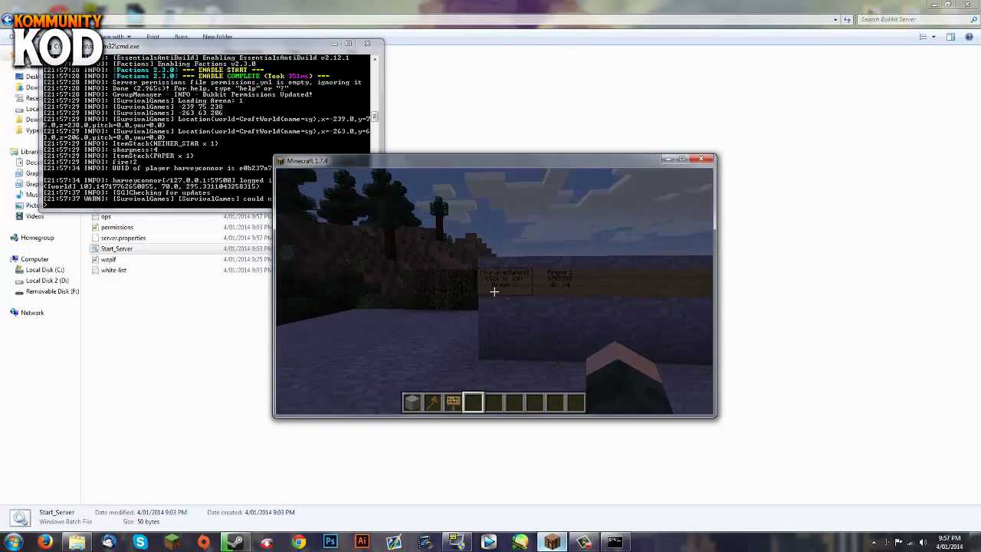
{"action": "mouse_move", "coordinate": [494, 291]}
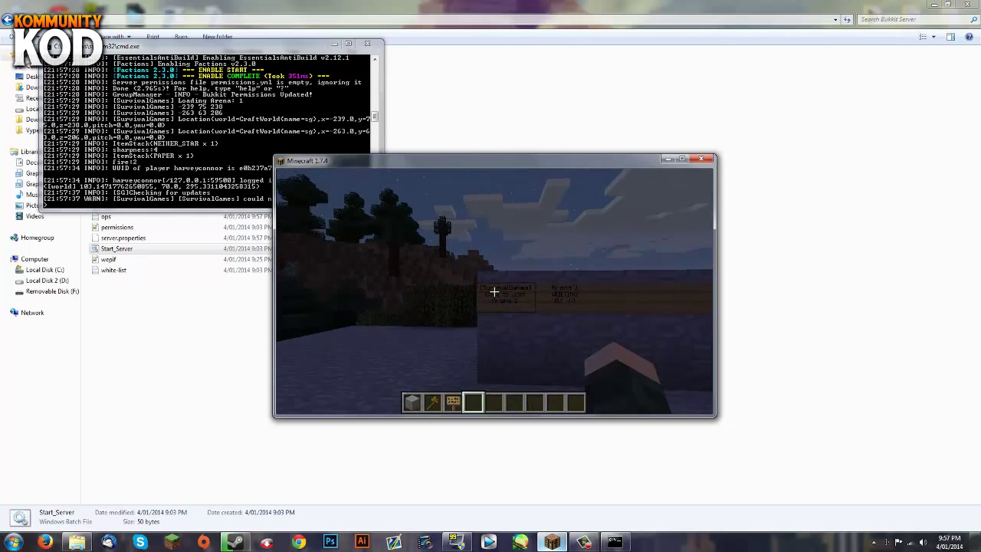
{"action": "key", "text": "s"}
{"action": "key", "text": "w"}
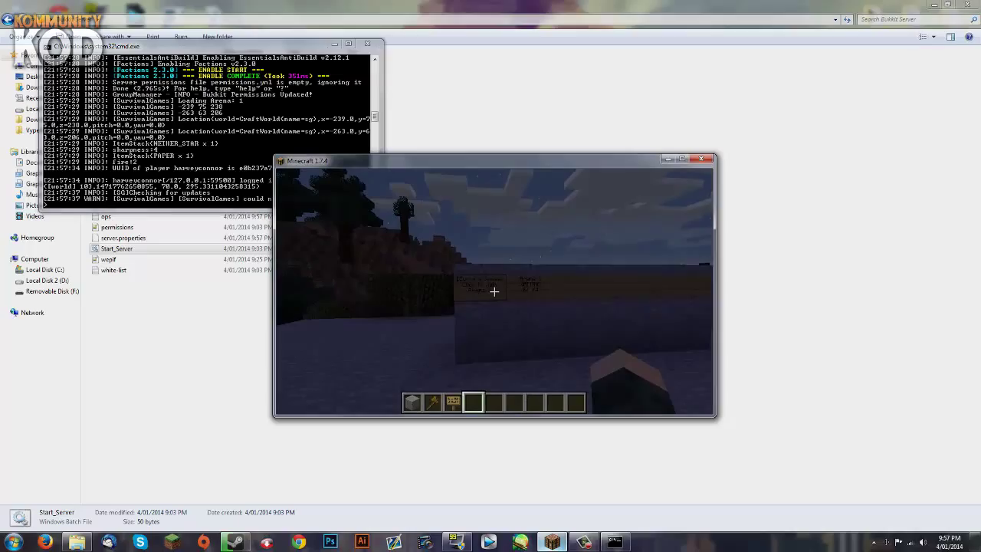